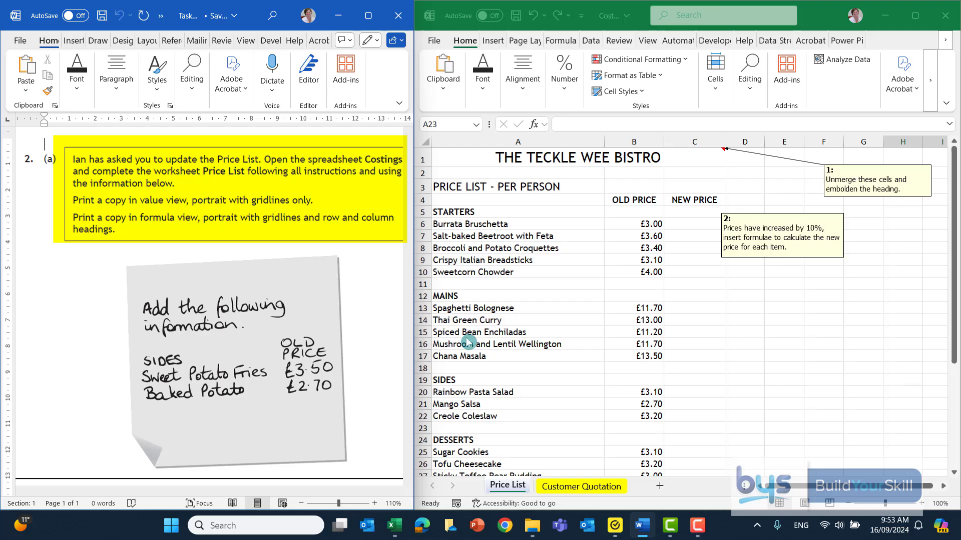
# Insert two blank rows at row 23, below the SIDES items.
pyautogui.scroll(-5, 771, 344)
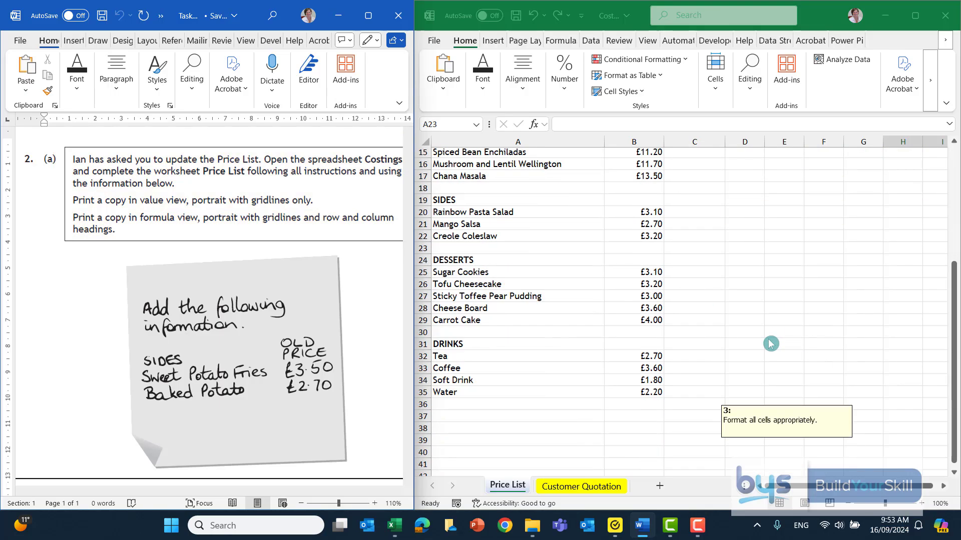
pyautogui.scroll(5, 771, 344)
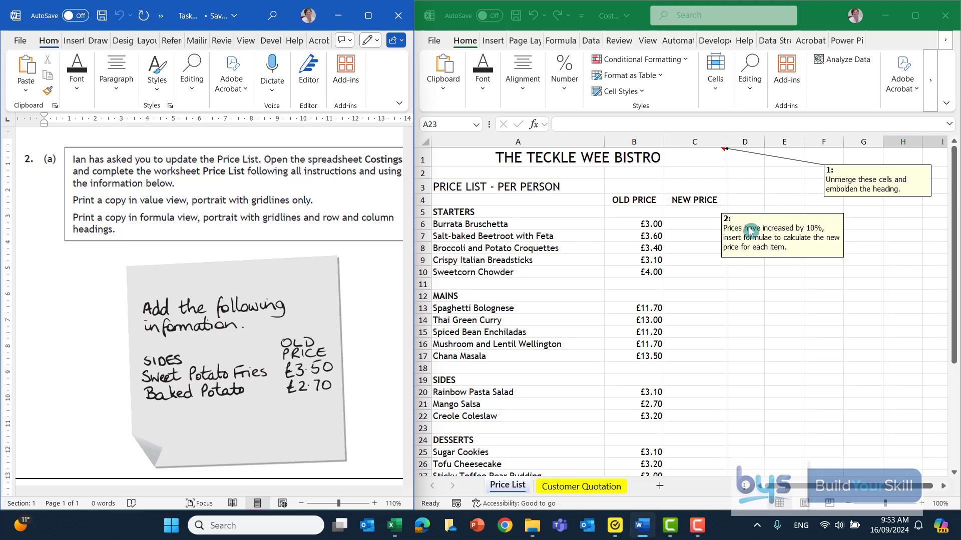
pyautogui.scroll(-4, 786, 296)
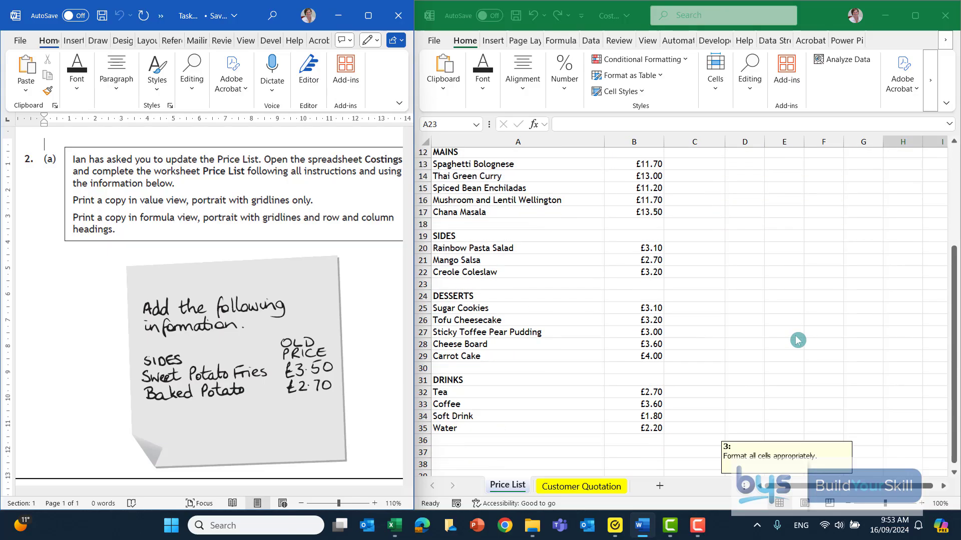
pyautogui.scroll(4, 700, 415)
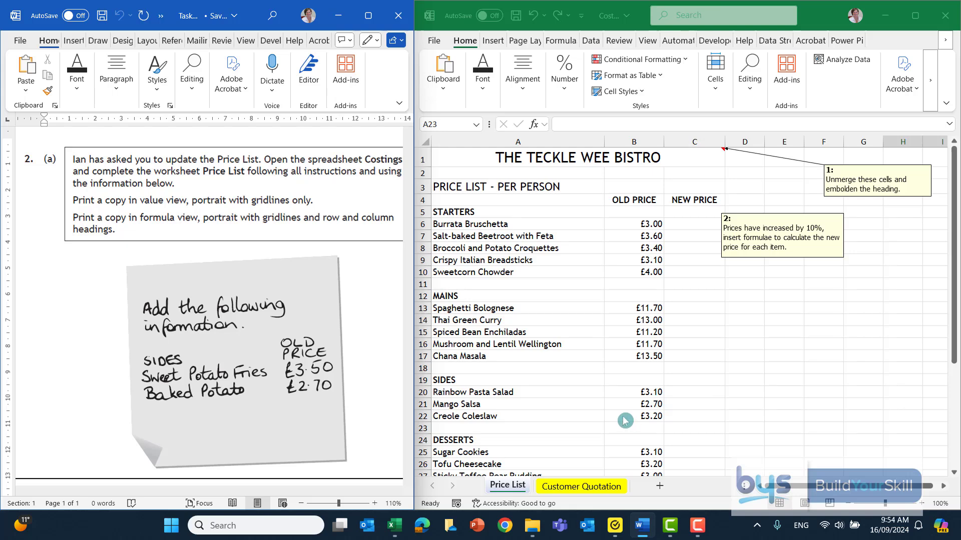
pyautogui.scroll(-2, 506, 366)
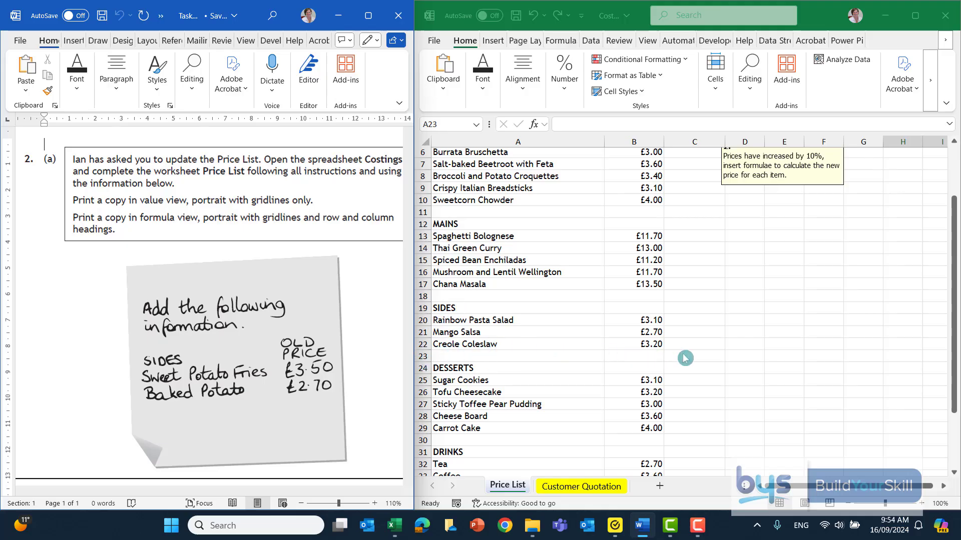
pyautogui.click(421, 355)
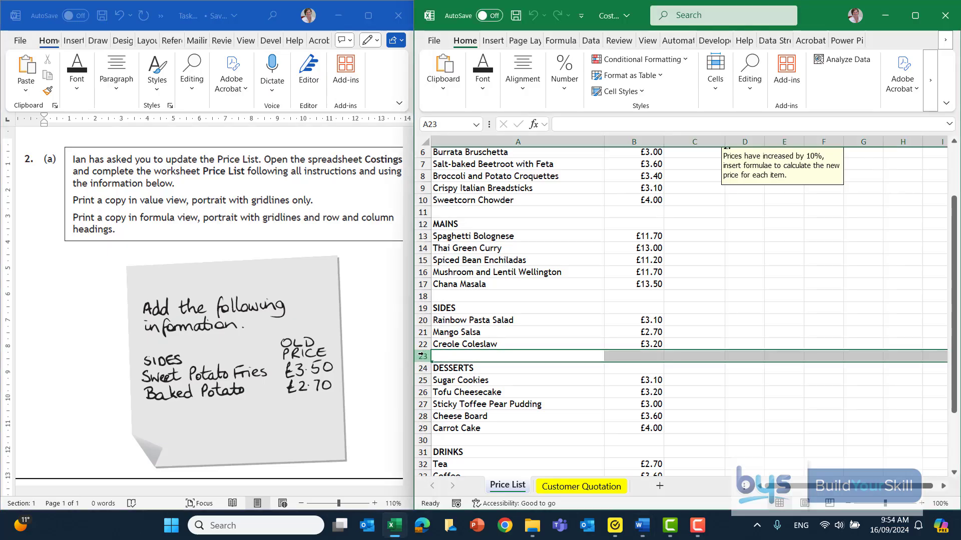
pyautogui.rightClick(420, 355)
pyautogui.click(470, 233)
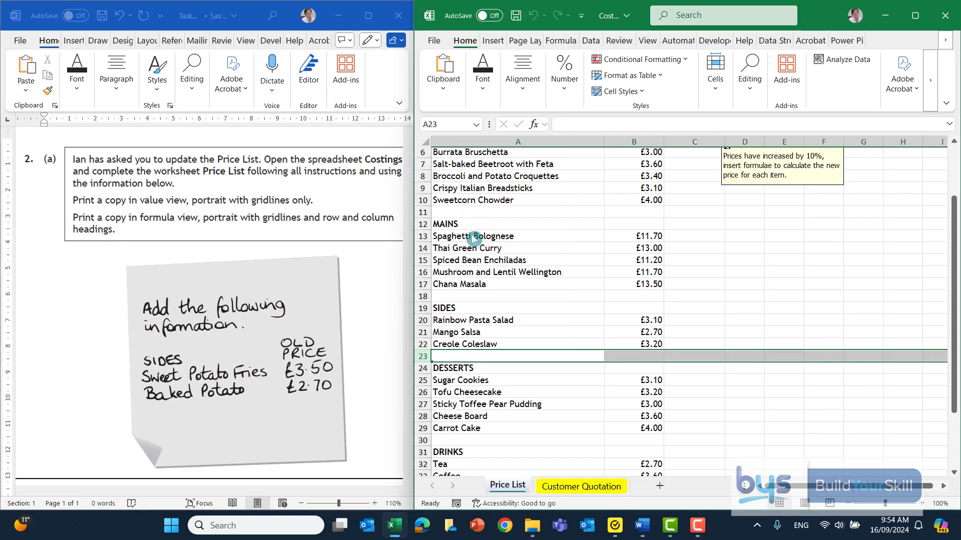
pyautogui.rightClick(423, 354)
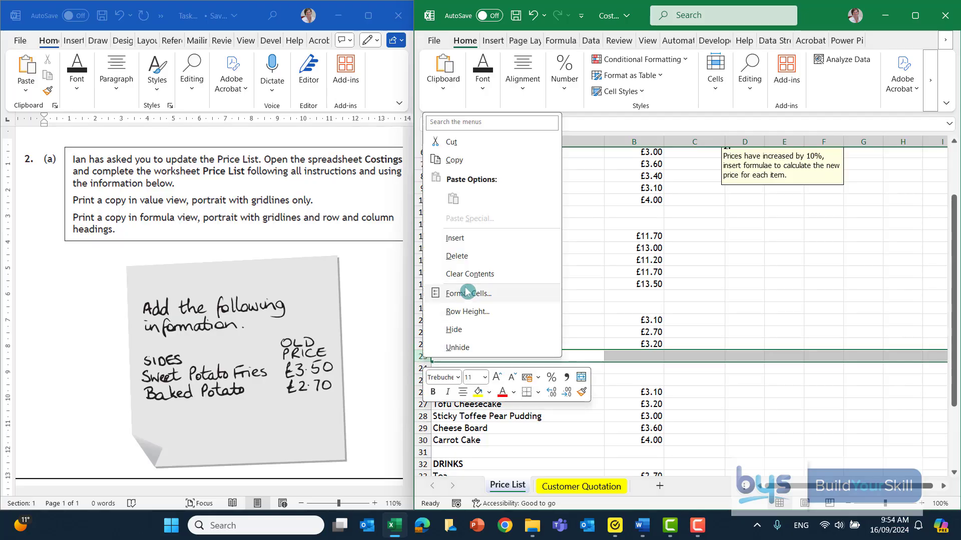
pyautogui.click(464, 240)
# Enter Sweet Potato Fries priced 3.50 in A23:B23.
pyautogui.click(461, 356)
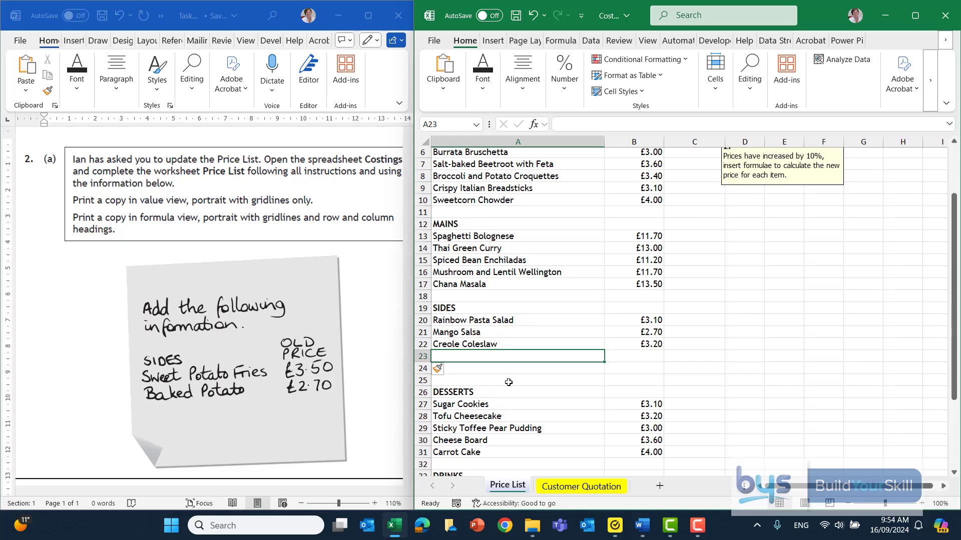
pyautogui.write('Sweet')
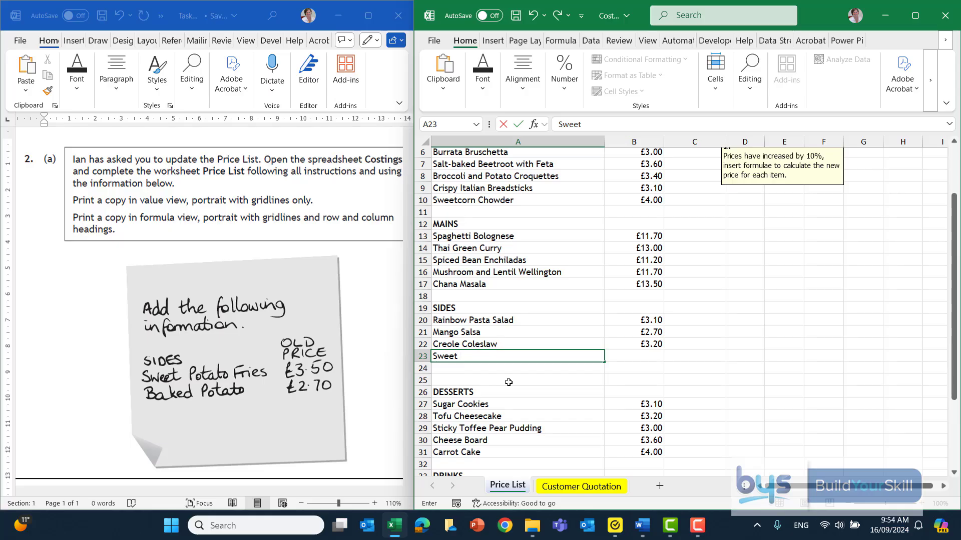
pyautogui.write(' P')
pyautogui.press('BackSpace')
pyautogui.write('otato Fries')
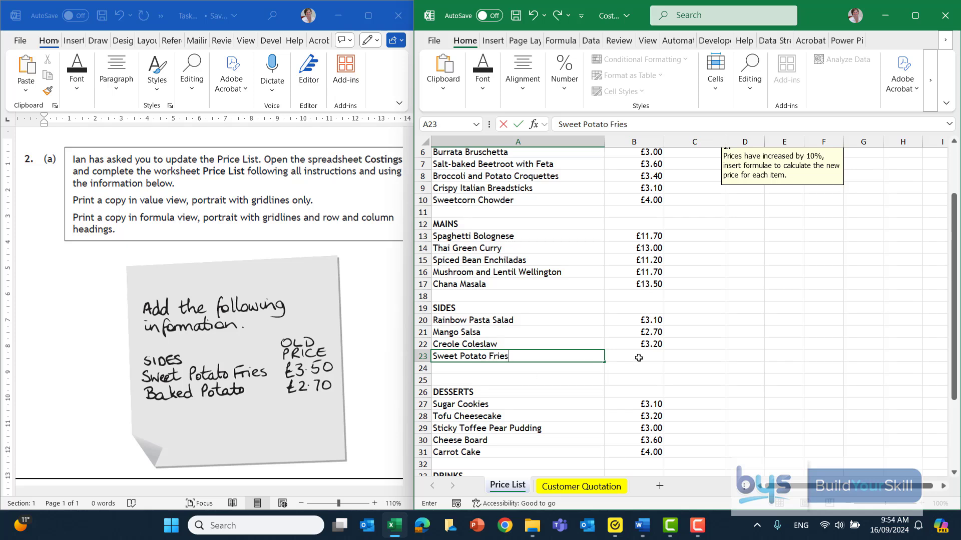
pyautogui.click(638, 358)
pyautogui.doubleClick(638, 358)
pyautogui.write('3.50')
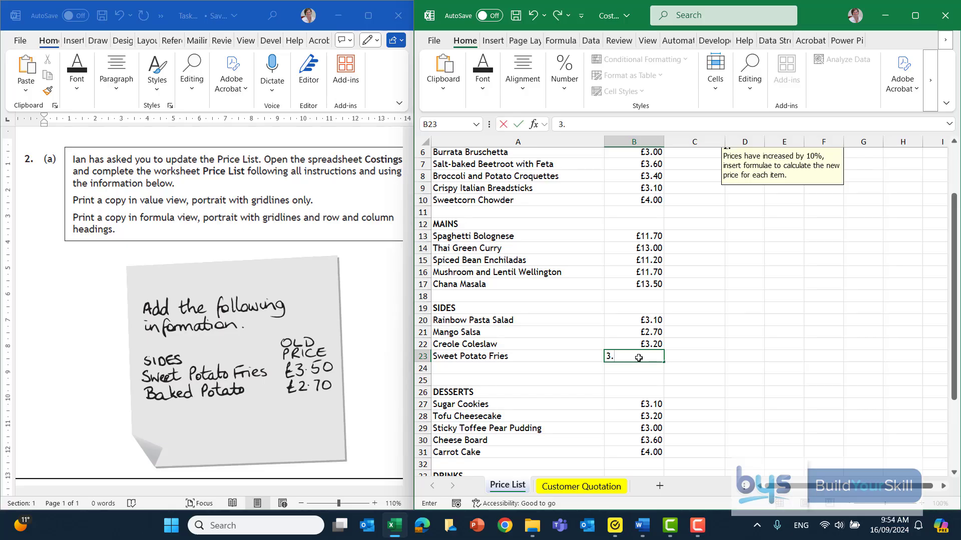
pyautogui.click(622, 384)
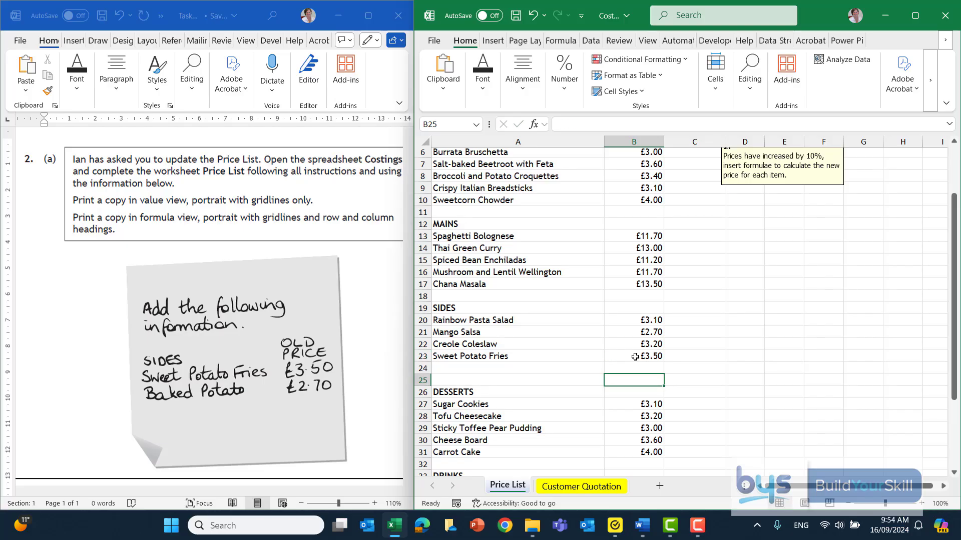
# Enter Baked Potato priced 2.70 in A24:B24.
pyautogui.click(452, 367)
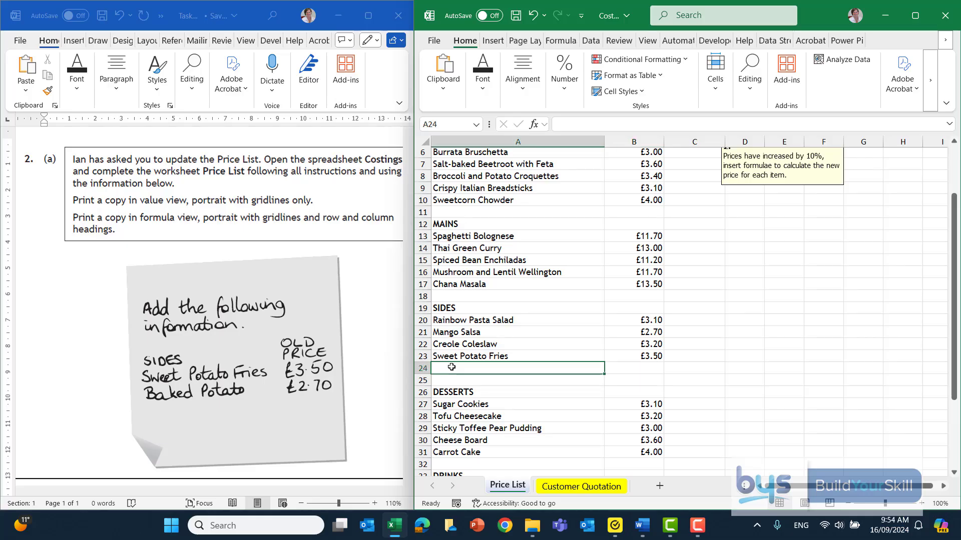
pyautogui.write('Baked ')
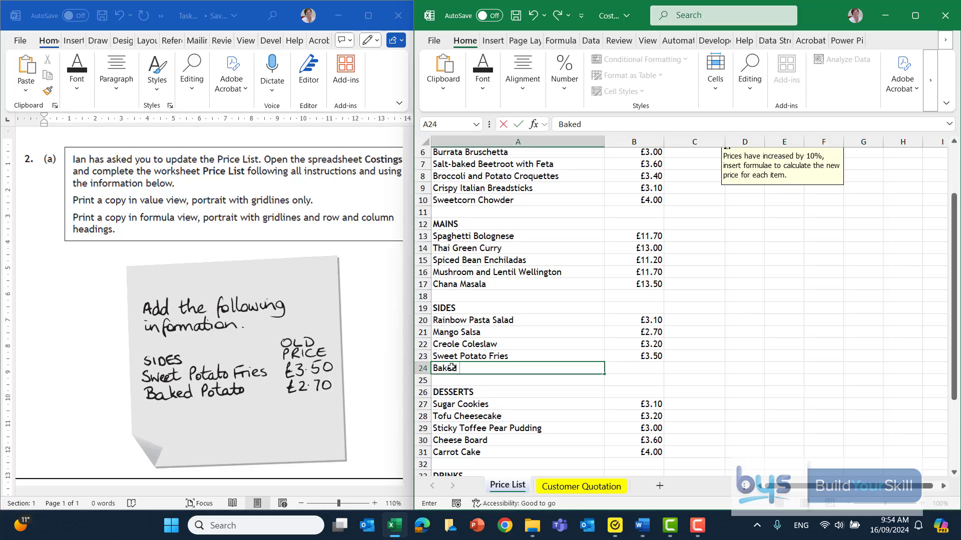
pyautogui.write('Potato')
pyautogui.click(644, 368)
pyautogui.write('2')
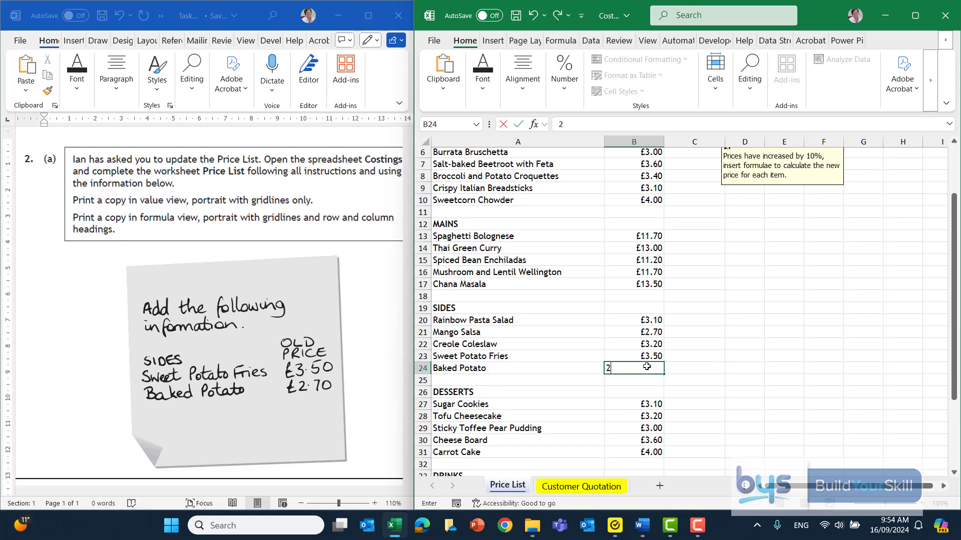
pyautogui.write('.70')
pyautogui.click(738, 357)
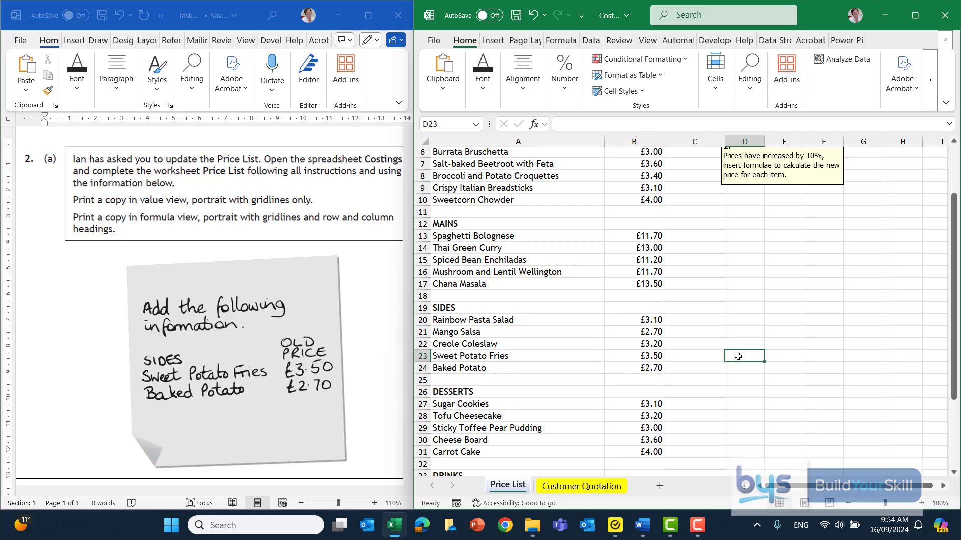
# Maximize the window, then unmerge THE TECKLE WEE BISTRO heading in A1 and make it bold.
pyautogui.scroll(2, 742, 292)
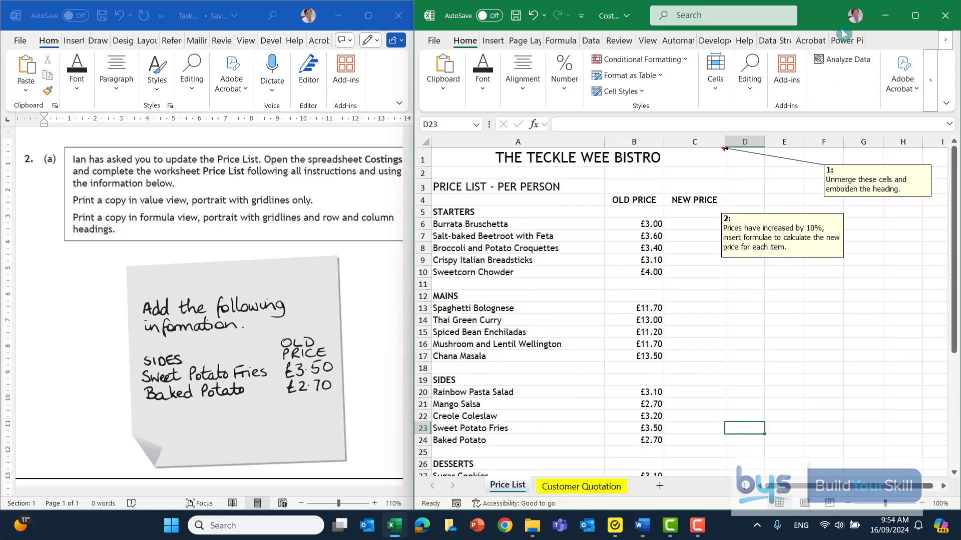
pyautogui.click(915, 17)
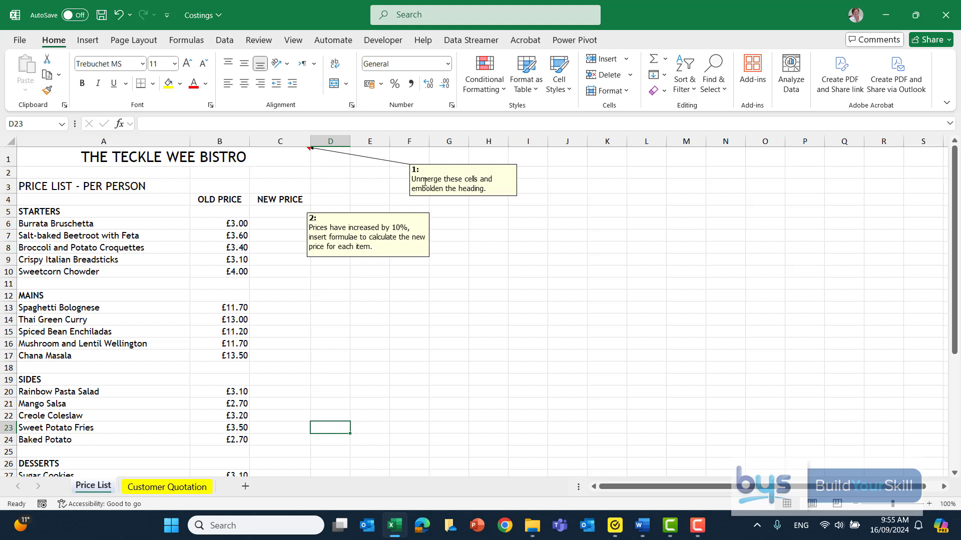
pyautogui.click(50, 155)
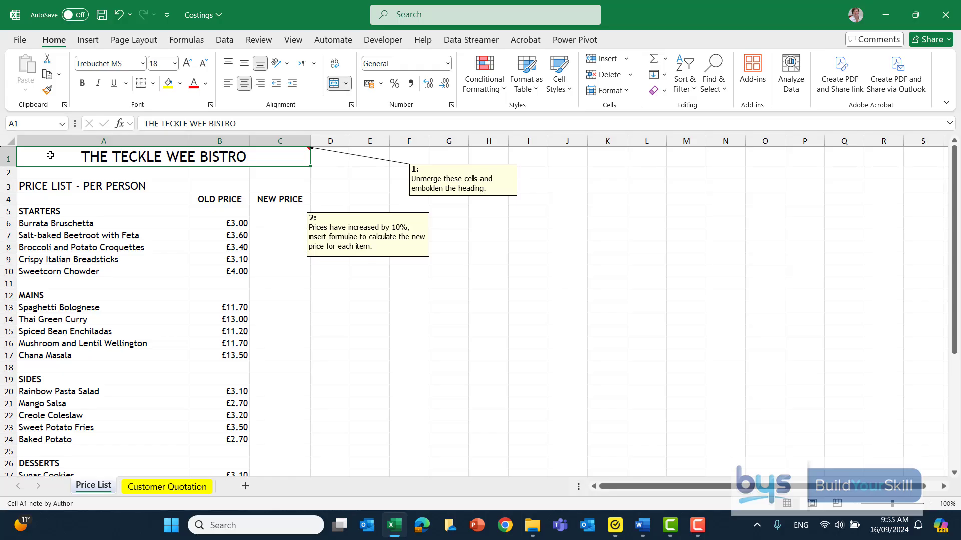
pyautogui.click(349, 86)
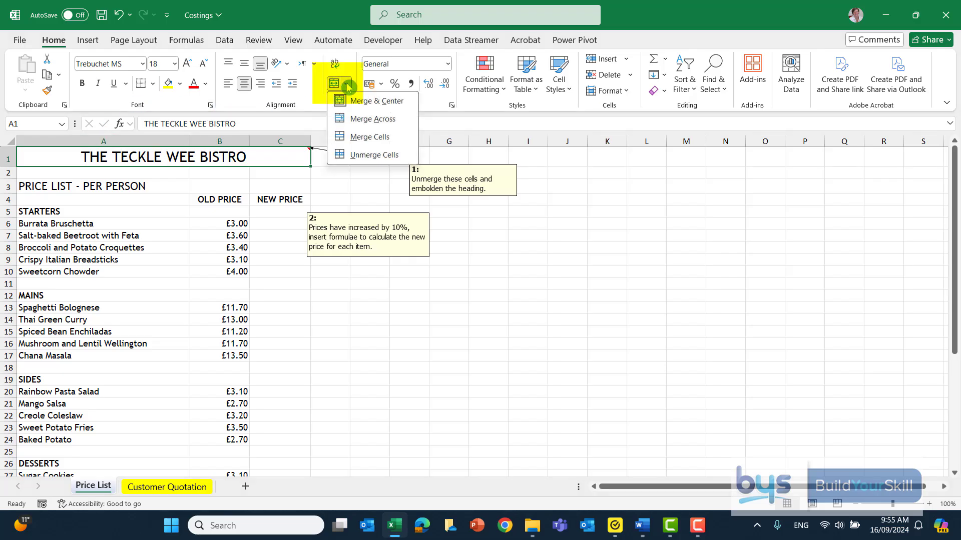
pyautogui.click(352, 156)
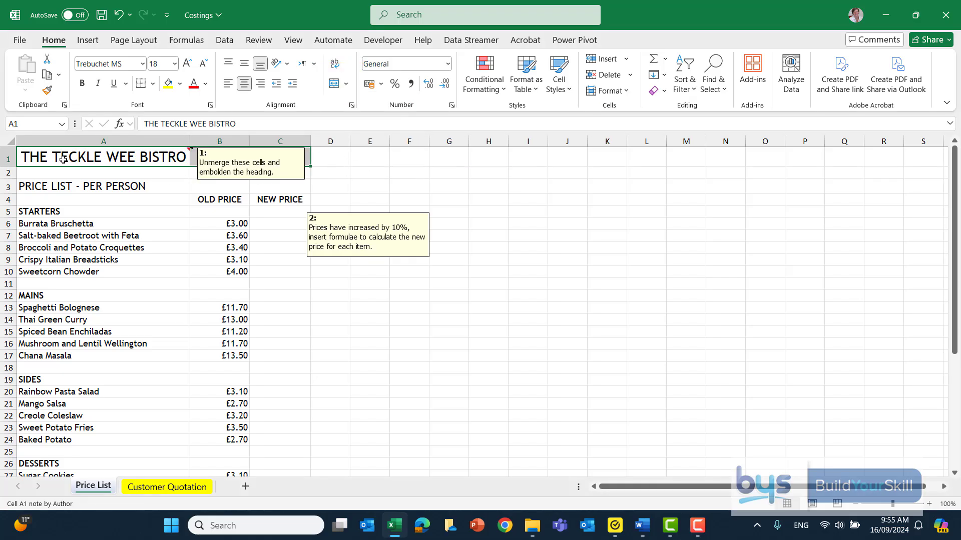
pyautogui.click(82, 85)
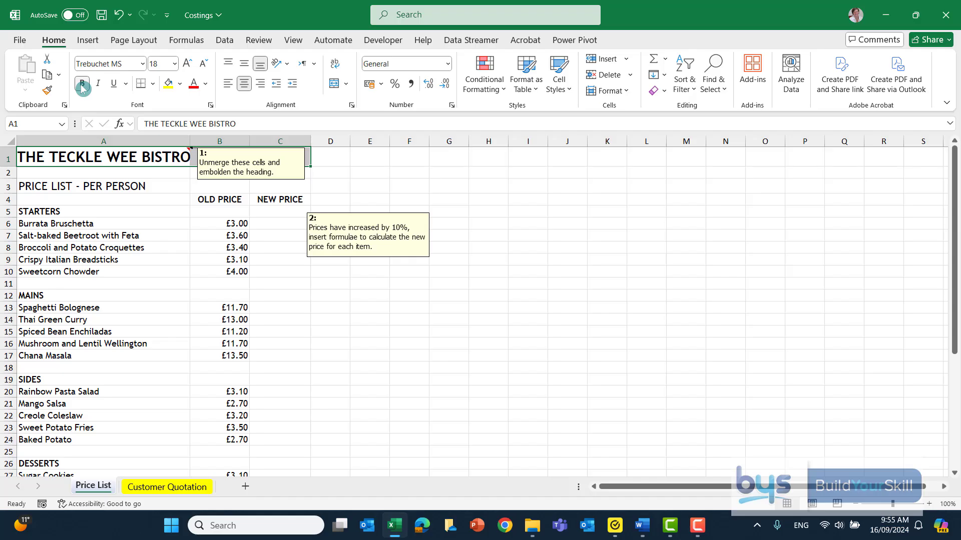
# Enter a 10% formula =B6*10% in C6 for Burrata Bruschetta.
pyautogui.click(280, 226)
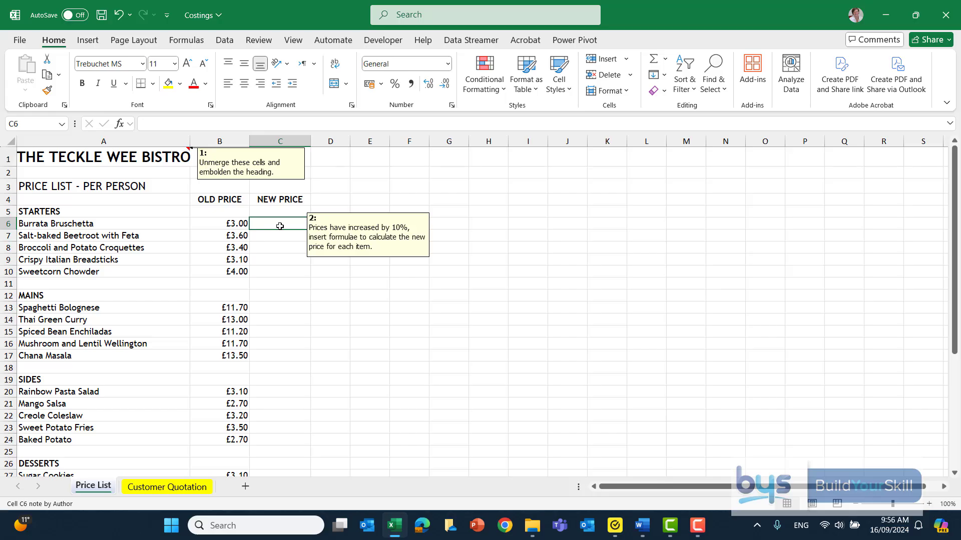
pyautogui.write('=')
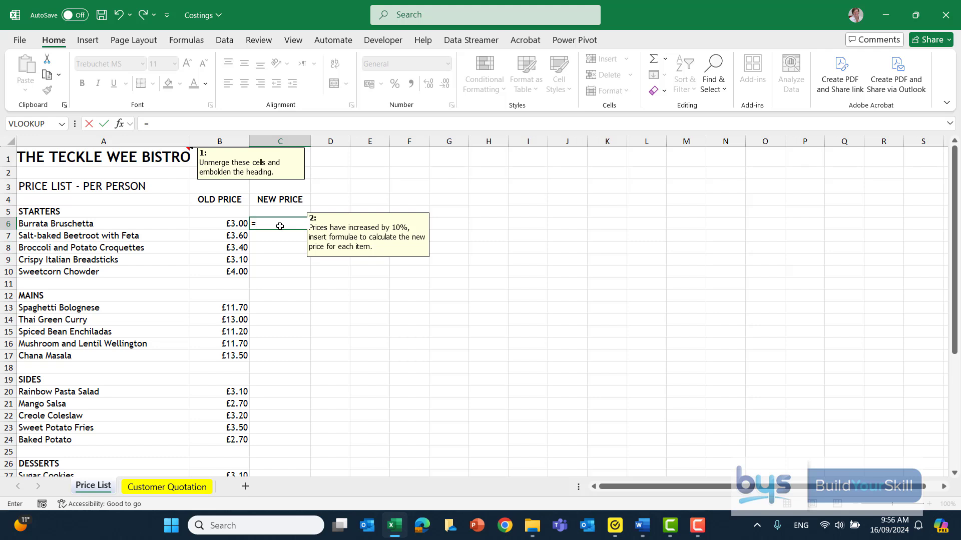
pyautogui.click(231, 224)
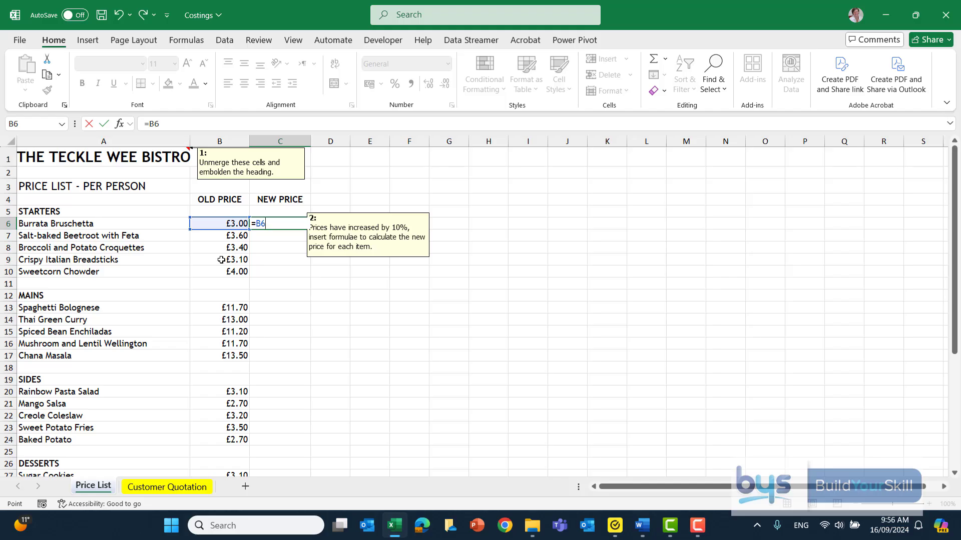
pyautogui.write('+')
pyautogui.click(219, 222)
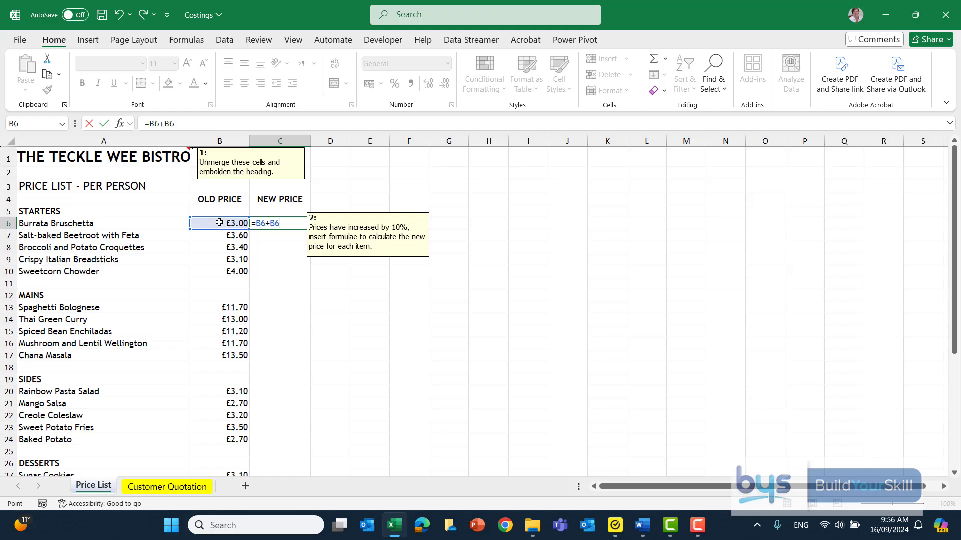
pyautogui.write('*10%')
pyautogui.press('Escape')
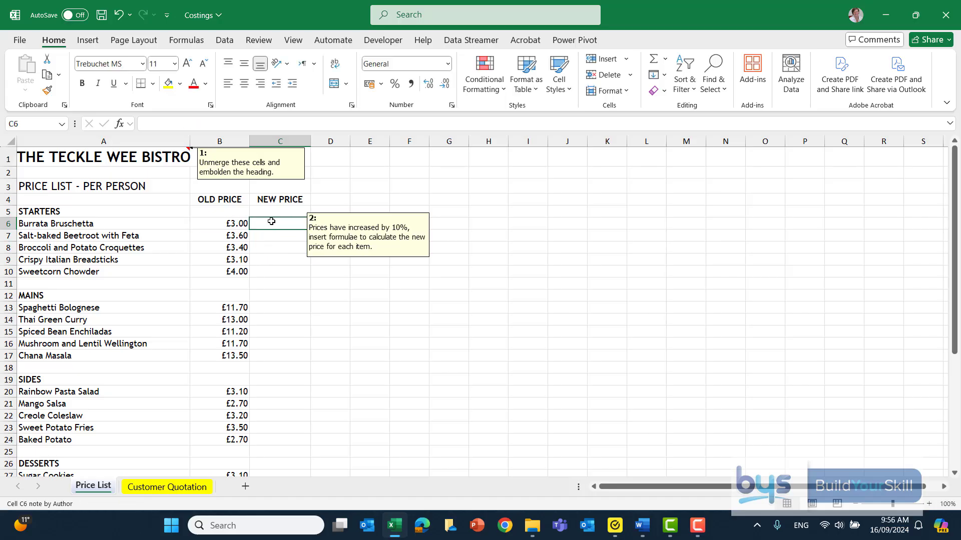
pyautogui.write('=')
pyautogui.click(221, 224)
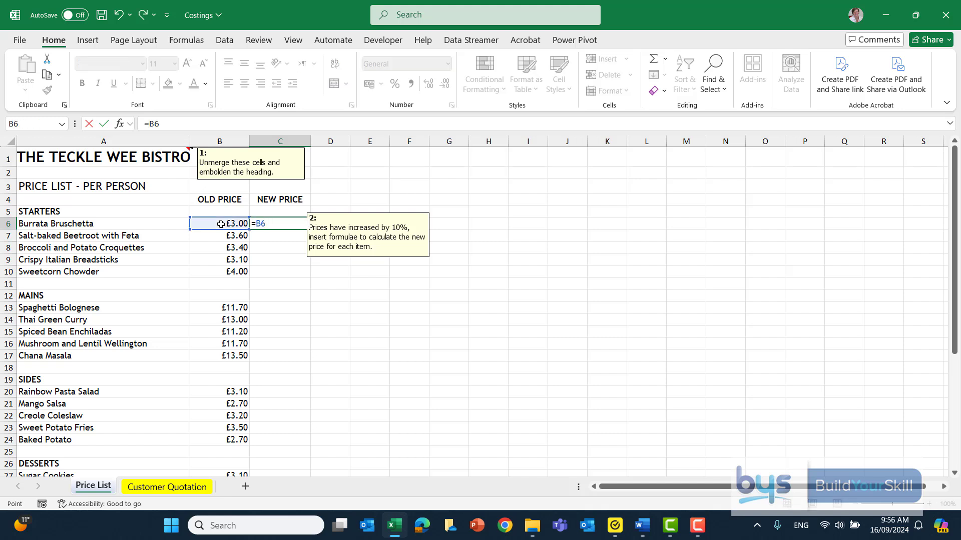
pyautogui.write('*10%')
pyautogui.press('Return')
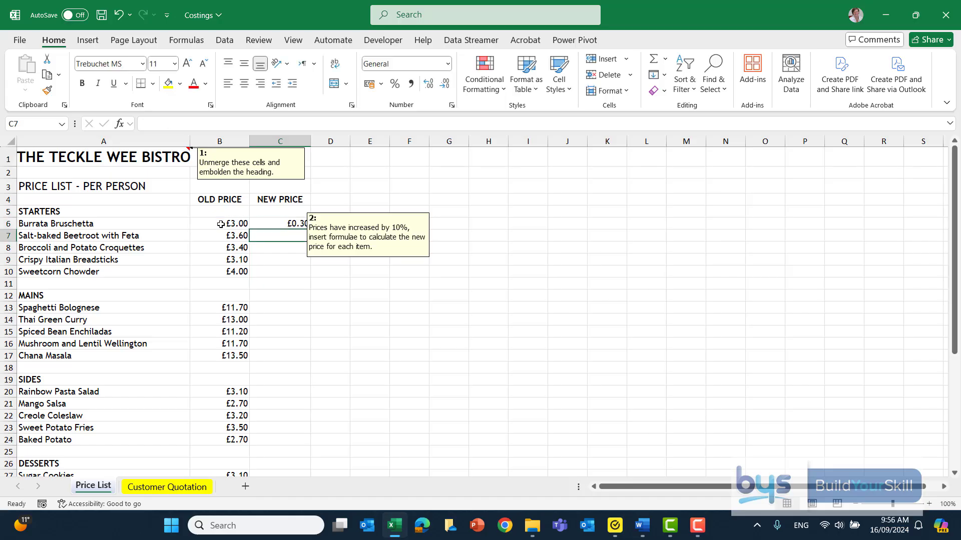
# Move the price-increase note right and correct C6 to add B6, giving £3.30.
pyautogui.click(332, 213)
pyautogui.moveTo(333, 214); pyautogui.dragTo(389, 213)
pyautogui.click(299, 225)
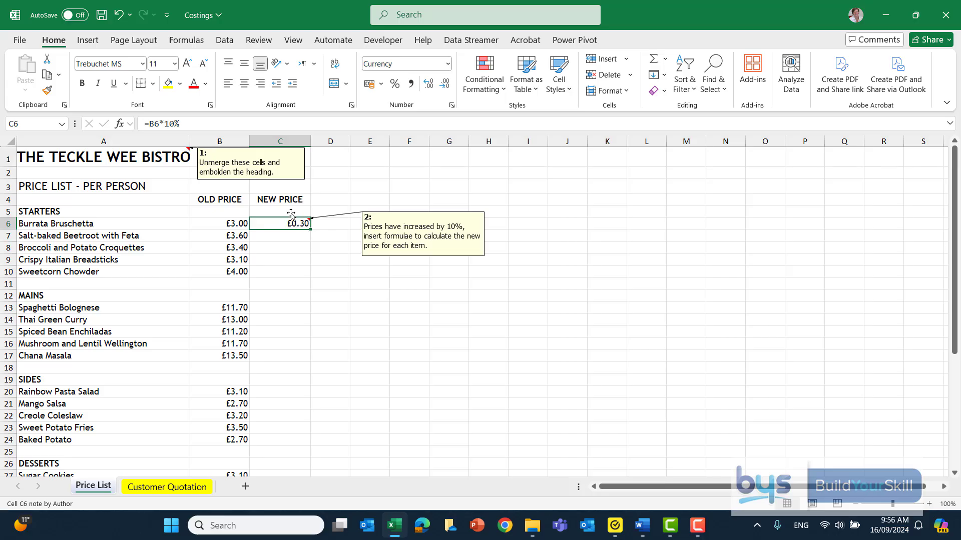
pyautogui.click(149, 123)
pyautogui.write('(')
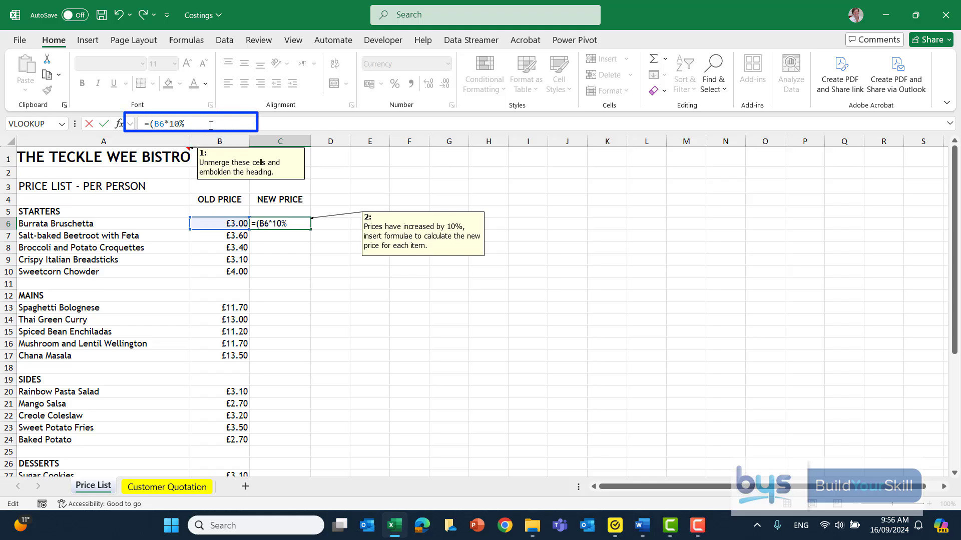
pyautogui.write(')+')
pyautogui.click(211, 223)
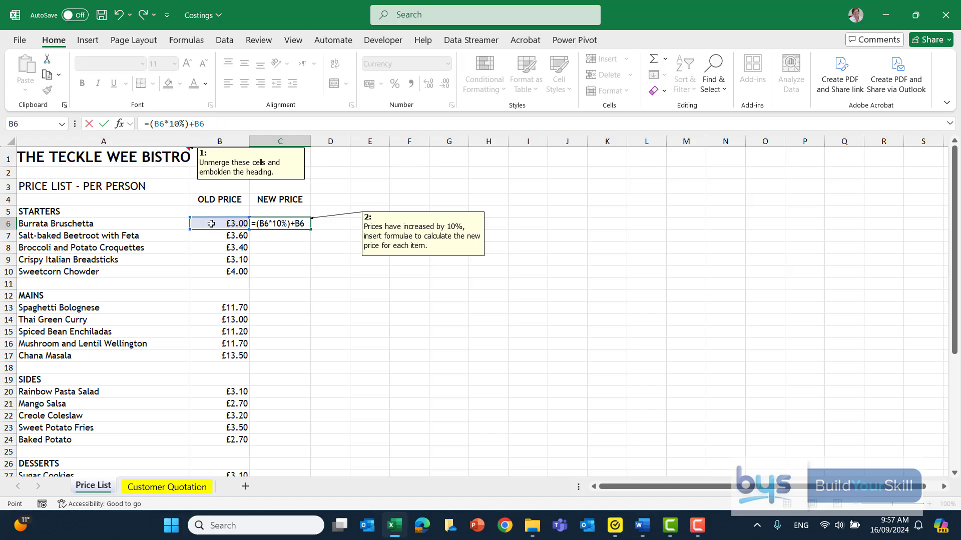
pyautogui.press('Return')
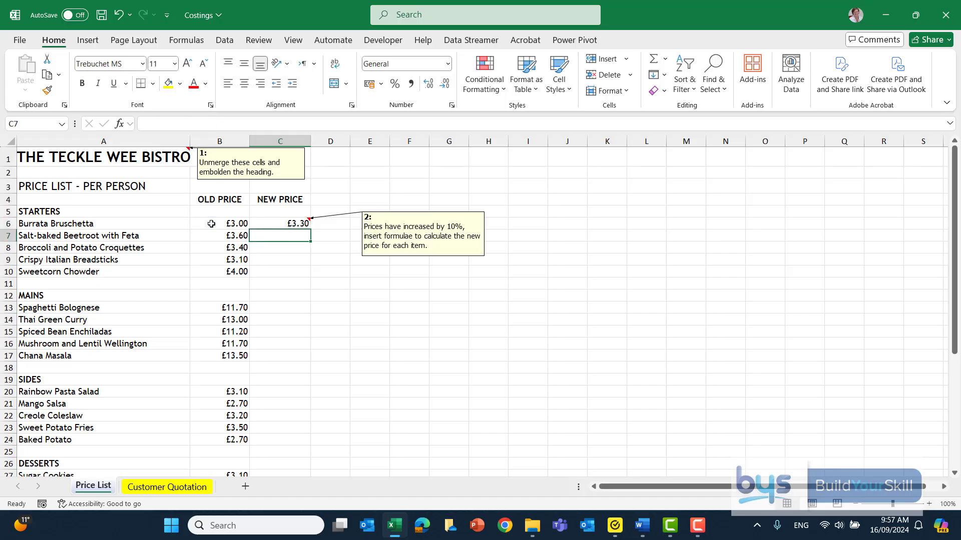
# Rewrite the C6 formula as =B6*110%.
pyautogui.click(283, 224)
pyautogui.doubleClick(282, 224)
pyautogui.press('Escape')
pyautogui.write('=')
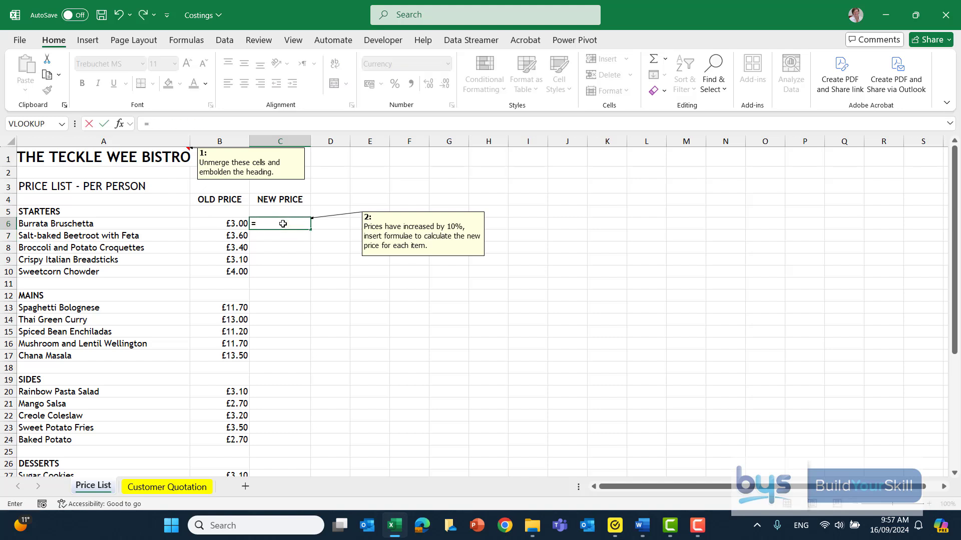
pyautogui.click(232, 223)
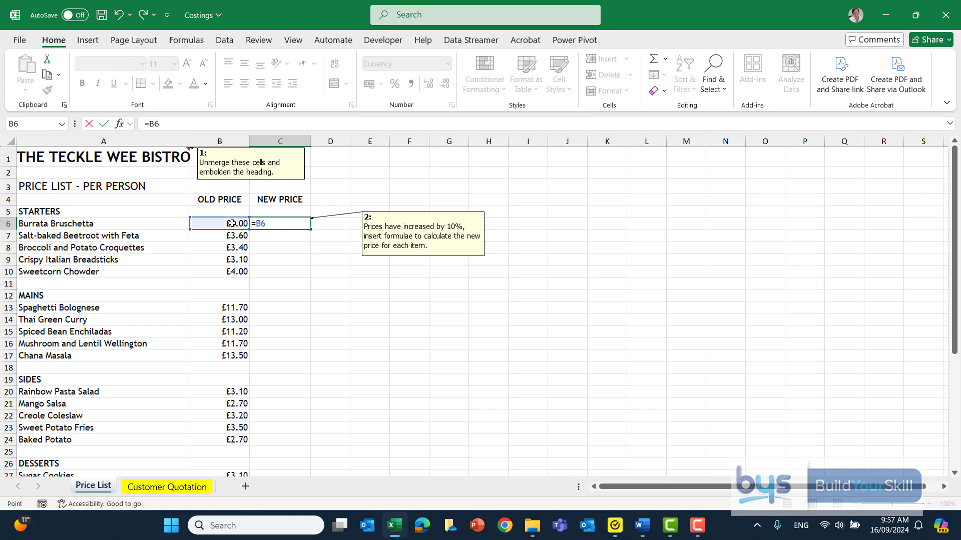
pyautogui.write('*110')
pyautogui.write('%')
pyautogui.press('Return')
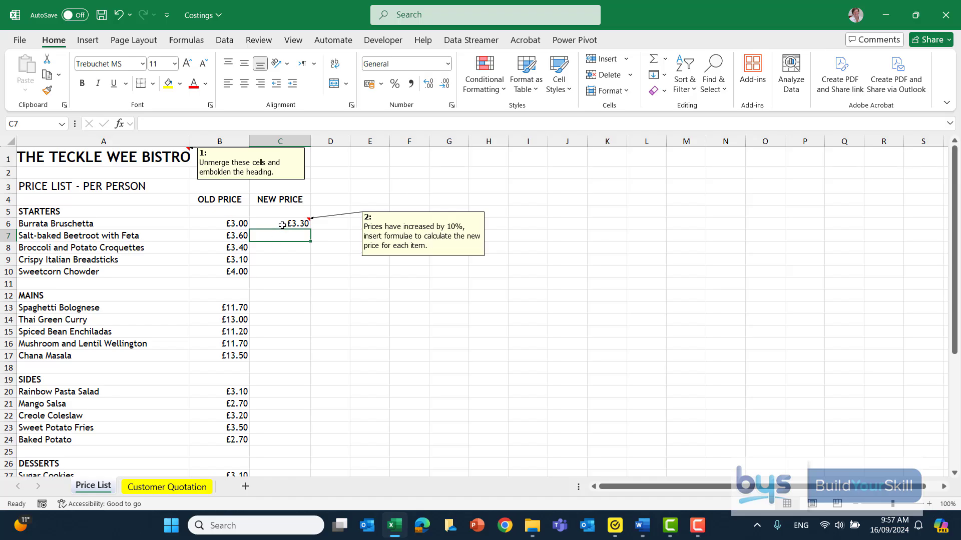
# Replace the C6 formula with =B6*1.1.
pyautogui.click(287, 223)
pyautogui.write('=')
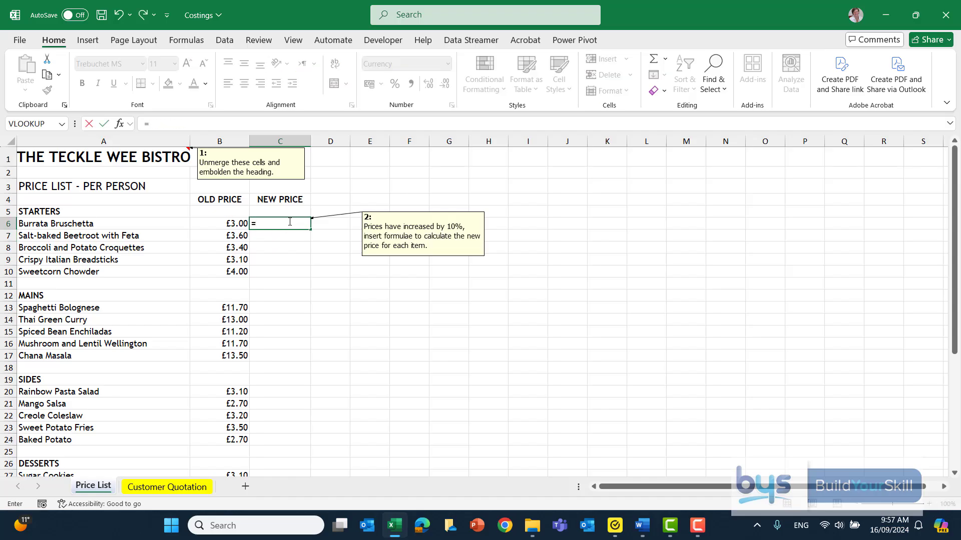
pyautogui.click(223, 223)
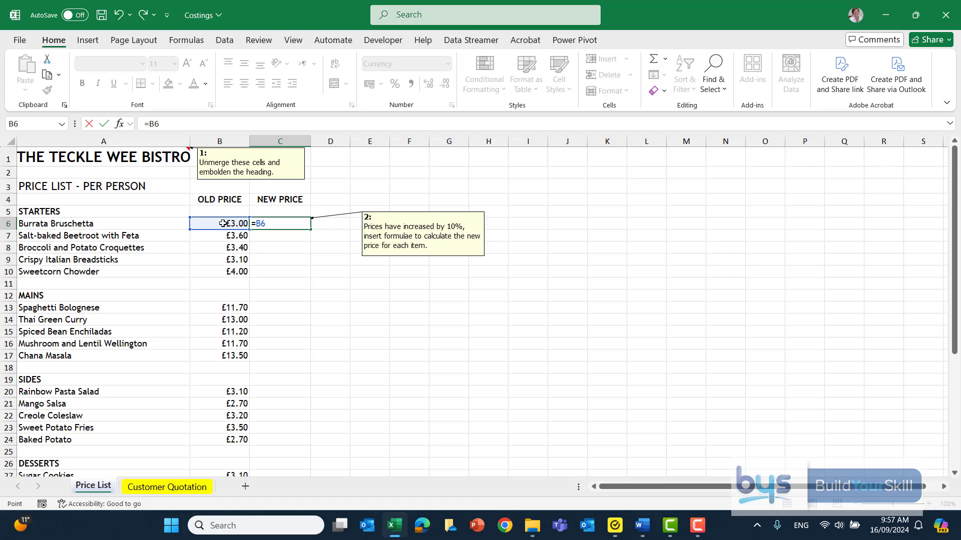
pyautogui.write('*1.1')
pyautogui.press('Return')
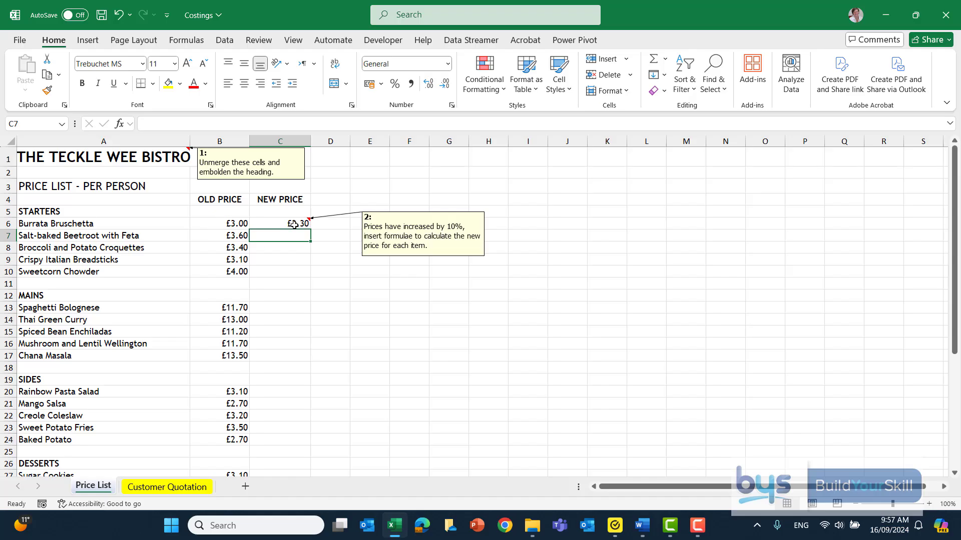
# Fill the C6 formula down the NEW PRICE column to row 37.
pyautogui.click(60, 283)
pyautogui.click(42, 367)
pyautogui.click(283, 223)
pyautogui.moveTo(310, 229); pyautogui.dragTo(296, 430)
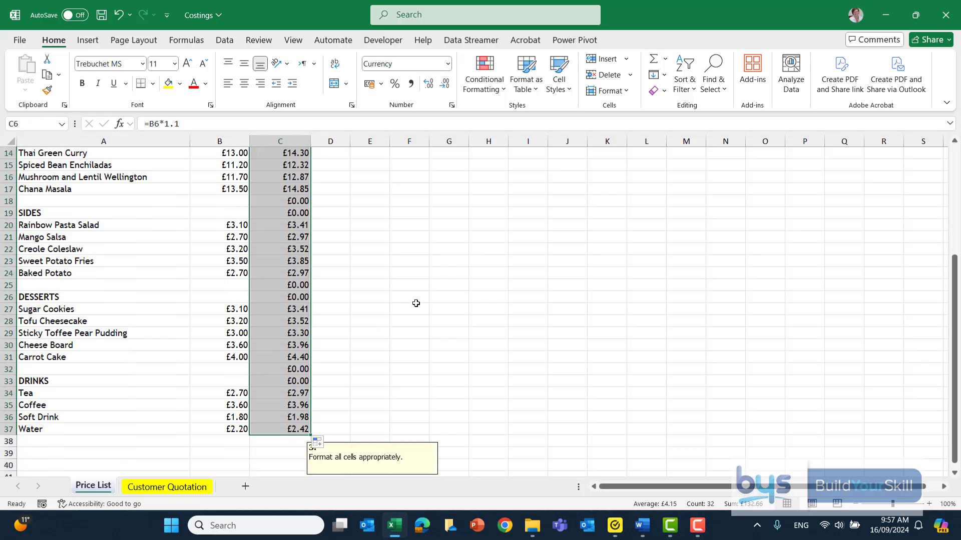
# Clear the £0.00 results from C11:C12, C18:C19, C25:C26 and C32:C33.
pyautogui.scroll(4, 428, 300)
pyautogui.click(395, 327)
pyautogui.moveTo(282, 262); pyautogui.dragTo(278, 269)
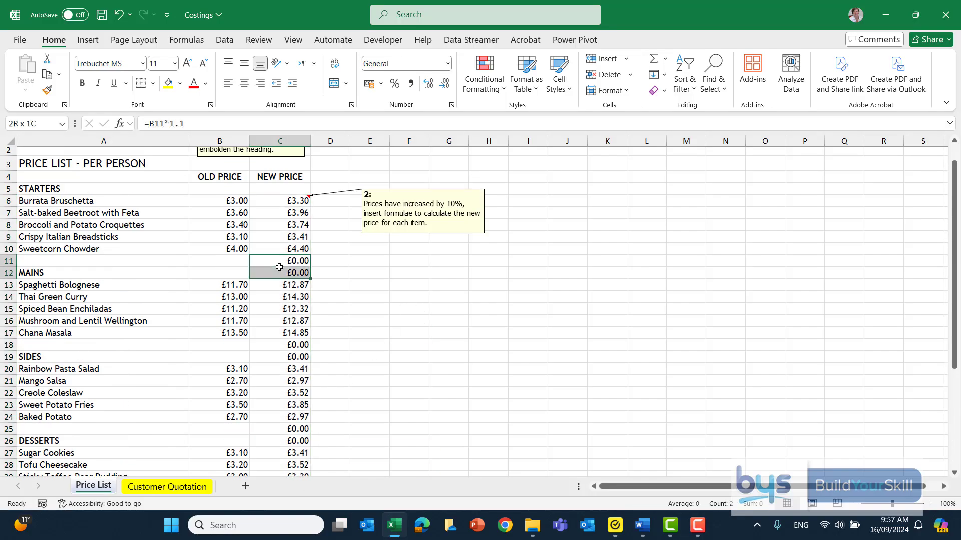
pyautogui.press('Delete')
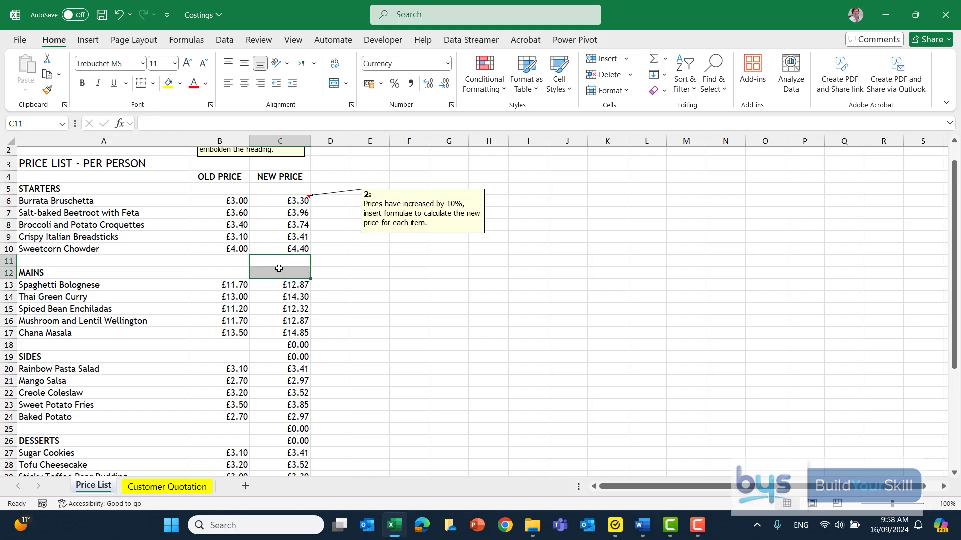
pyautogui.moveTo(296, 346)
pyautogui.mouseDown()
pyautogui.moveTo(291, 327)
pyautogui.moveTo(298, 340)
pyautogui.mouseUp()
pyautogui.press('Delete')
pyautogui.scroll(-3, 297, 352)
pyautogui.press('Delete')
pyautogui.scroll(-2, 296, 333)
pyautogui.press('Delete')
pyautogui.scroll(6, 297, 341)
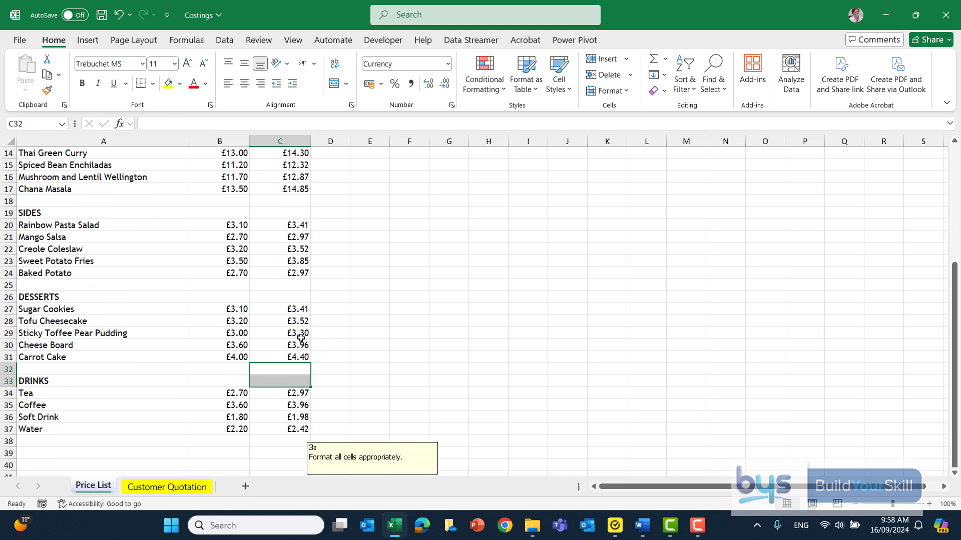
# Delete the notes attached to cells A1 and C6.
pyautogui.click(375, 317)
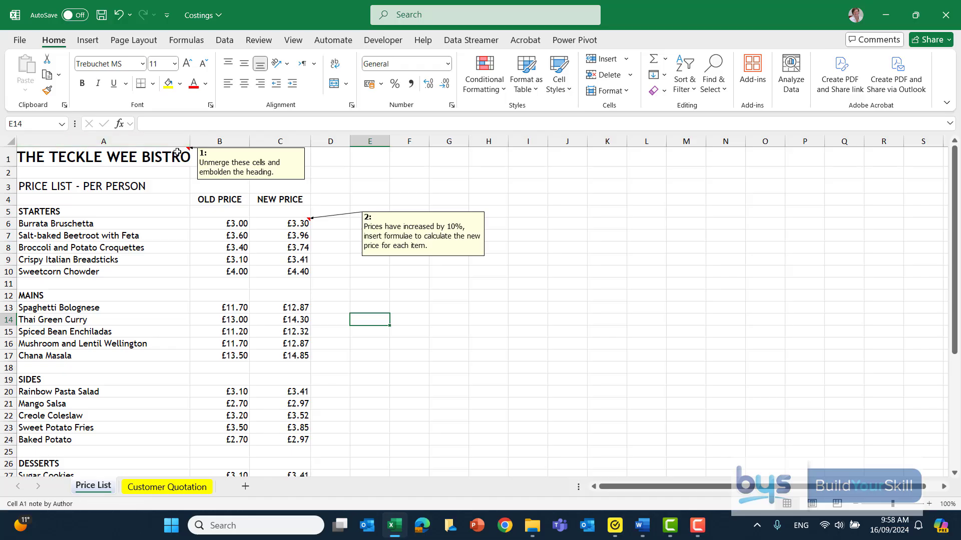
pyautogui.rightClick(177, 152)
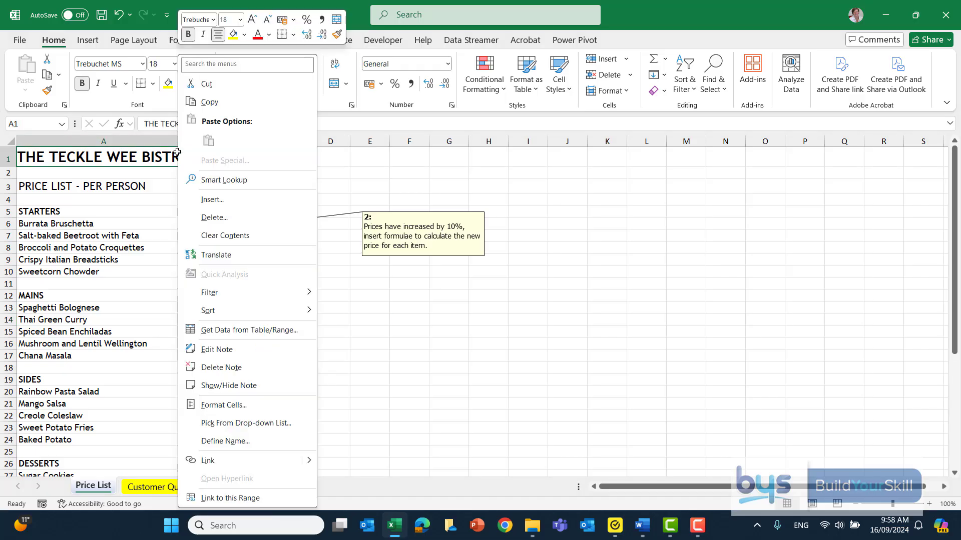
pyautogui.click(234, 368)
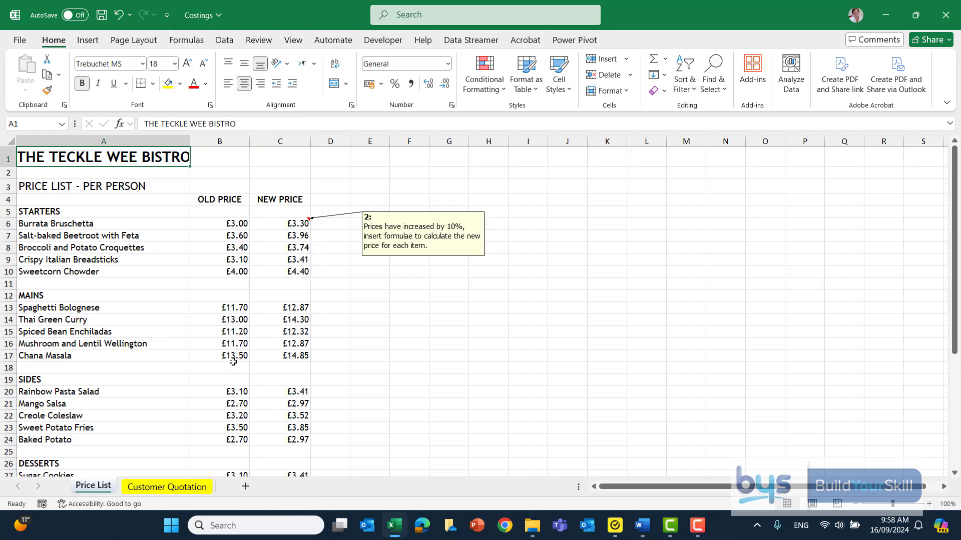
pyautogui.rightClick(292, 221)
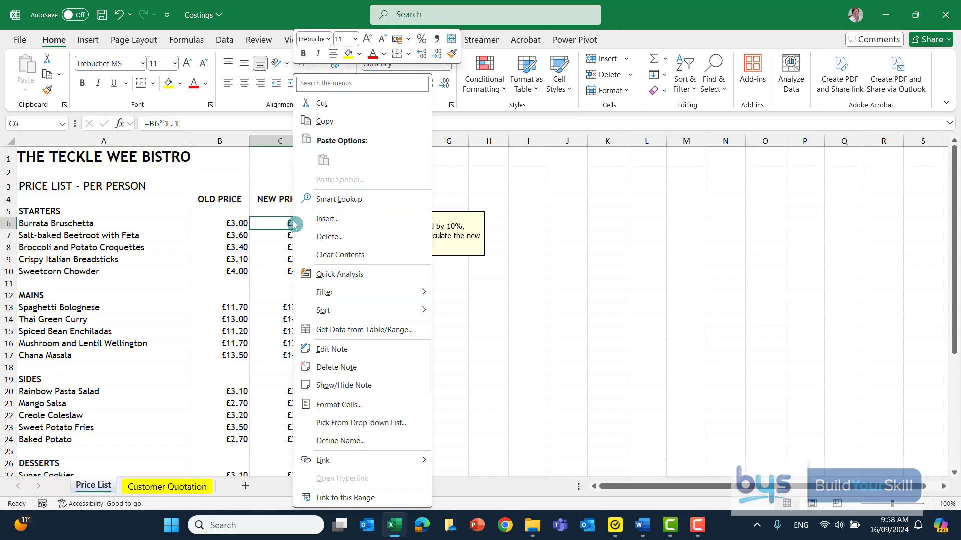
pyautogui.click(331, 368)
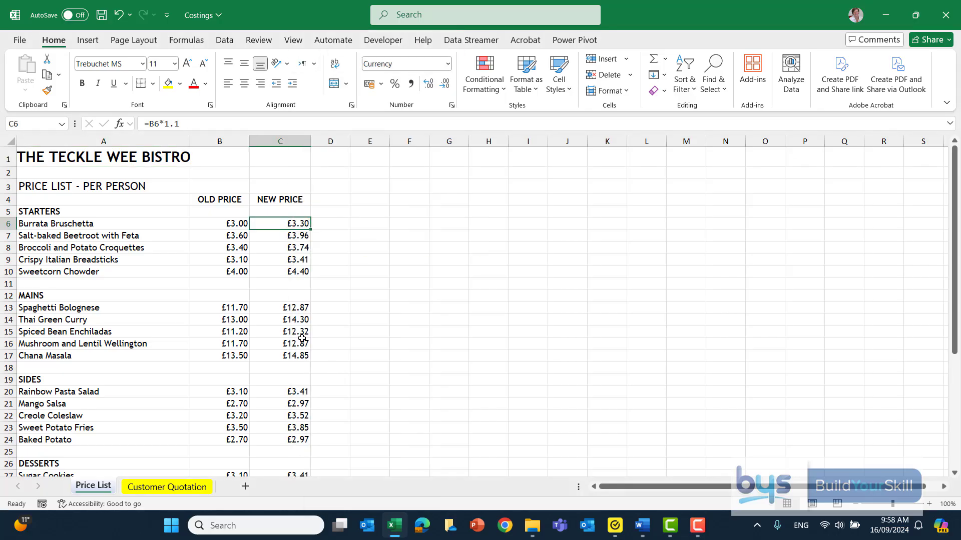
# Delete the note attached to cell C39.
pyautogui.scroll(-6, 302, 339)
pyautogui.scroll(4, 296, 338)
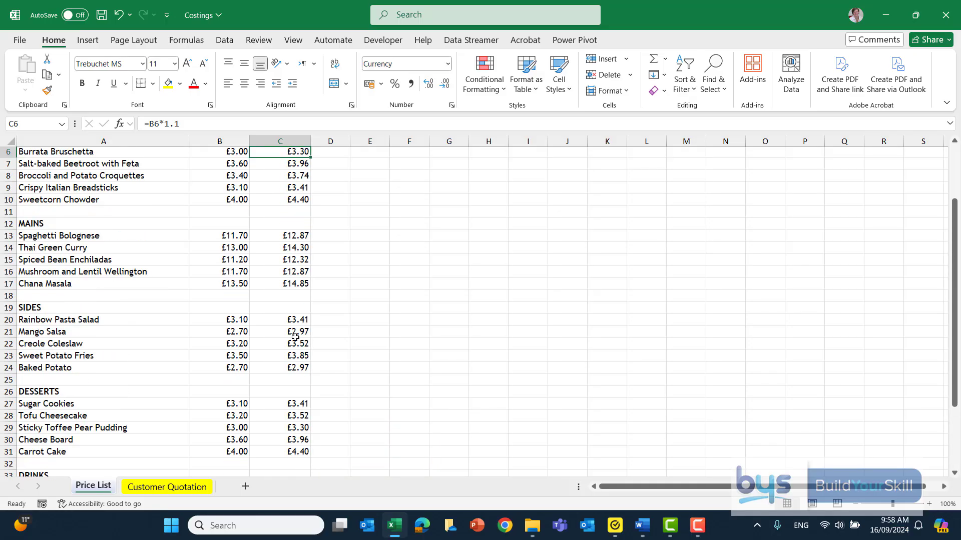
pyautogui.scroll(-3, 295, 338)
pyautogui.click(296, 436)
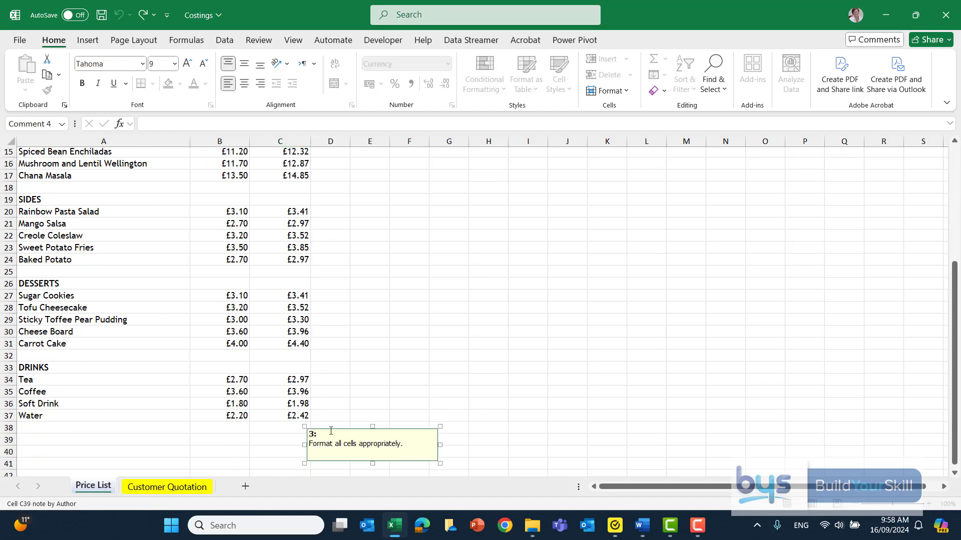
pyautogui.moveTo(331, 429); pyautogui.dragTo(392, 438)
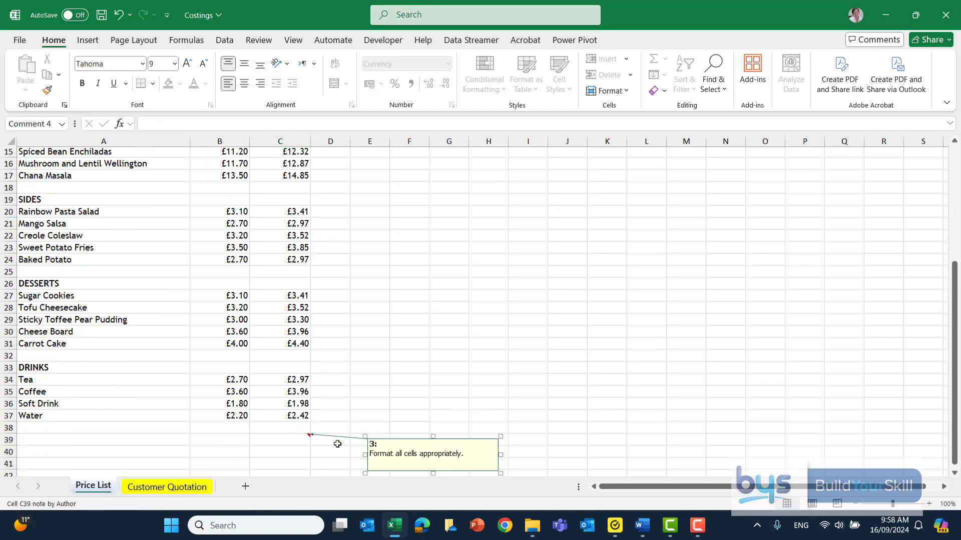
pyautogui.click(293, 439)
pyautogui.rightClick(293, 439)
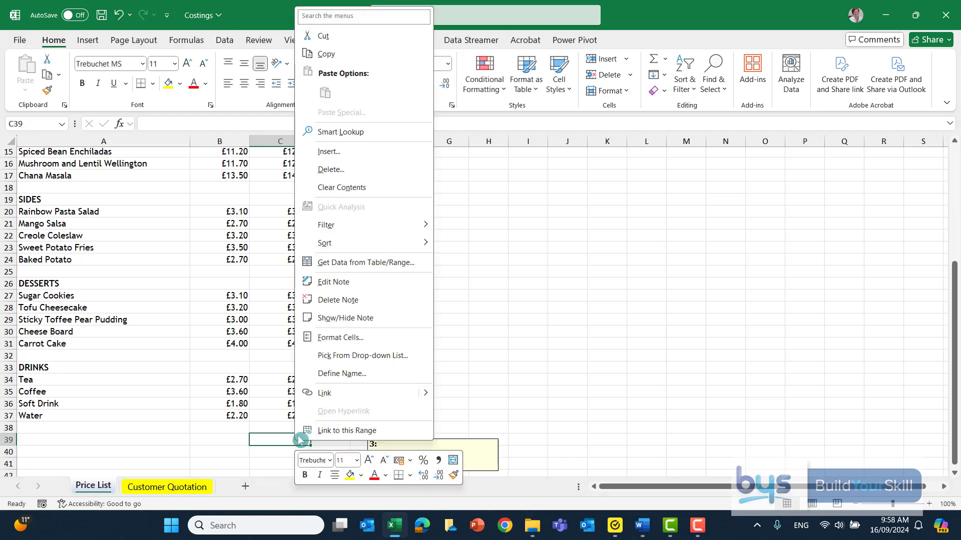
pyautogui.click(336, 301)
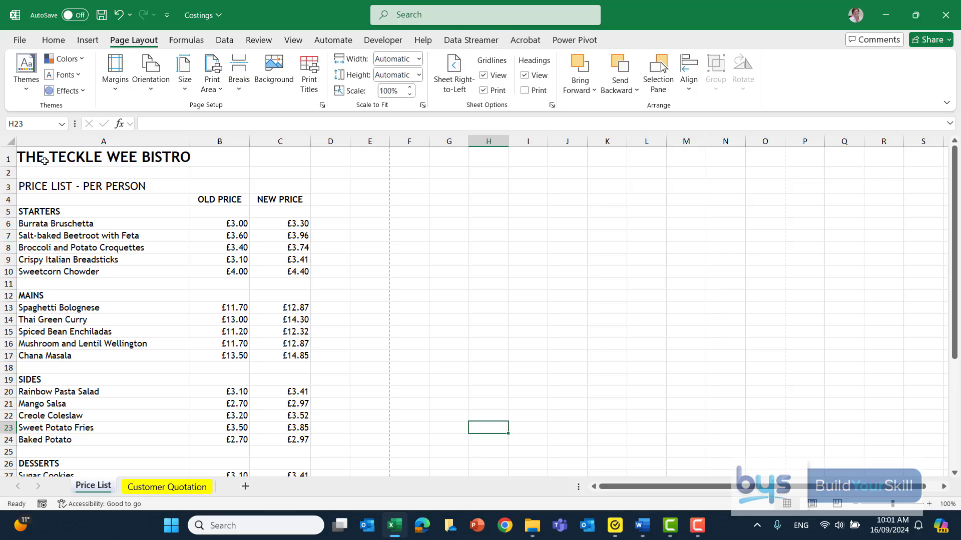
# Select the price list table and set Print to Print Selection.
pyautogui.moveTo(44, 162); pyautogui.dragTo(280, 416)
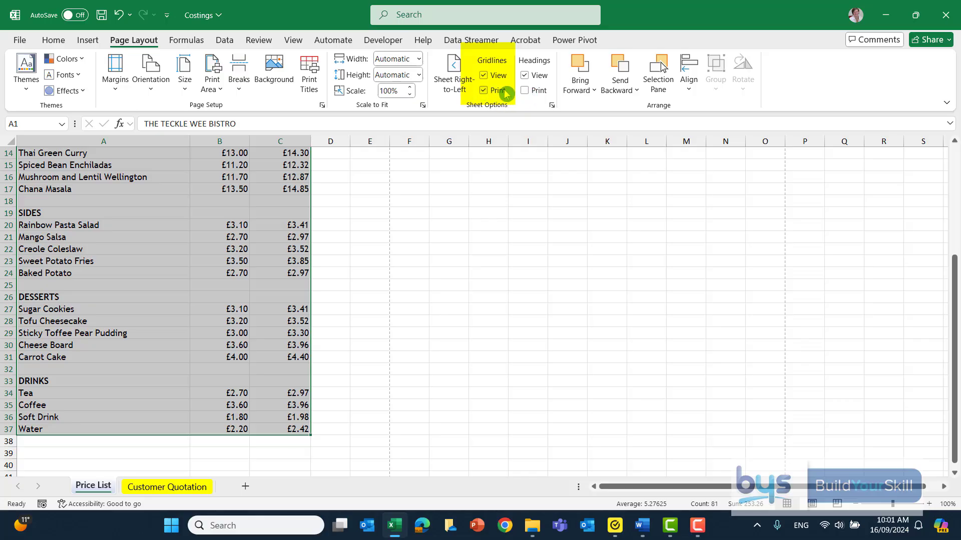
pyautogui.click(20, 40)
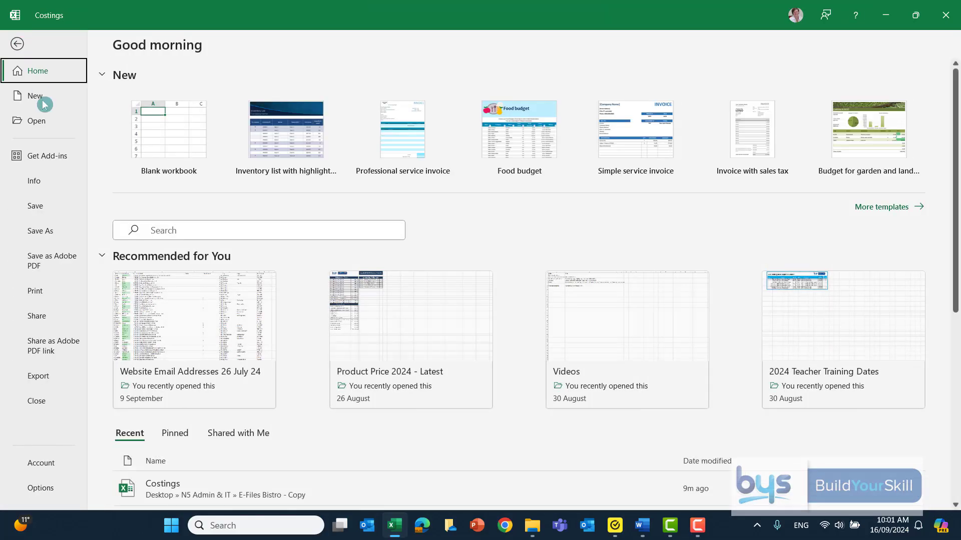
pyautogui.click(42, 299)
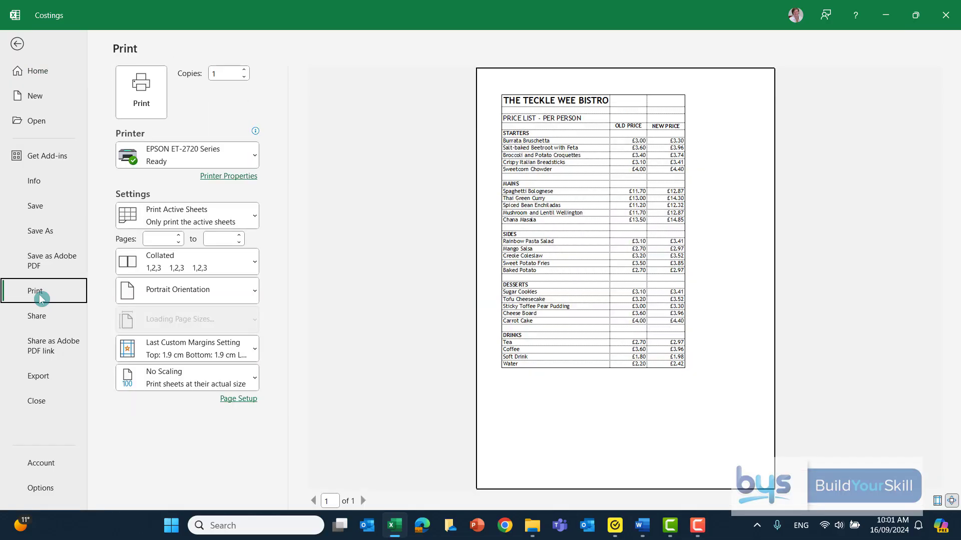
pyautogui.click(256, 216)
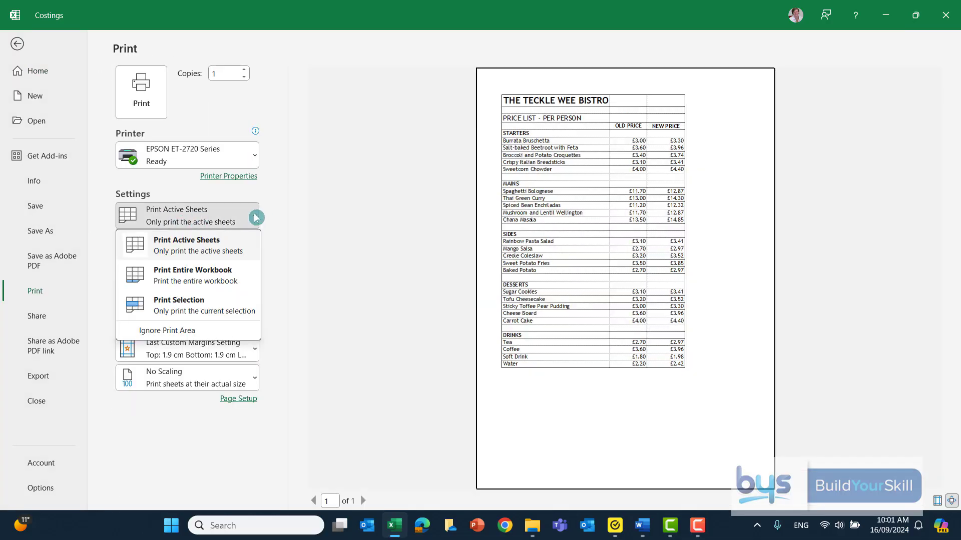
pyautogui.click(200, 305)
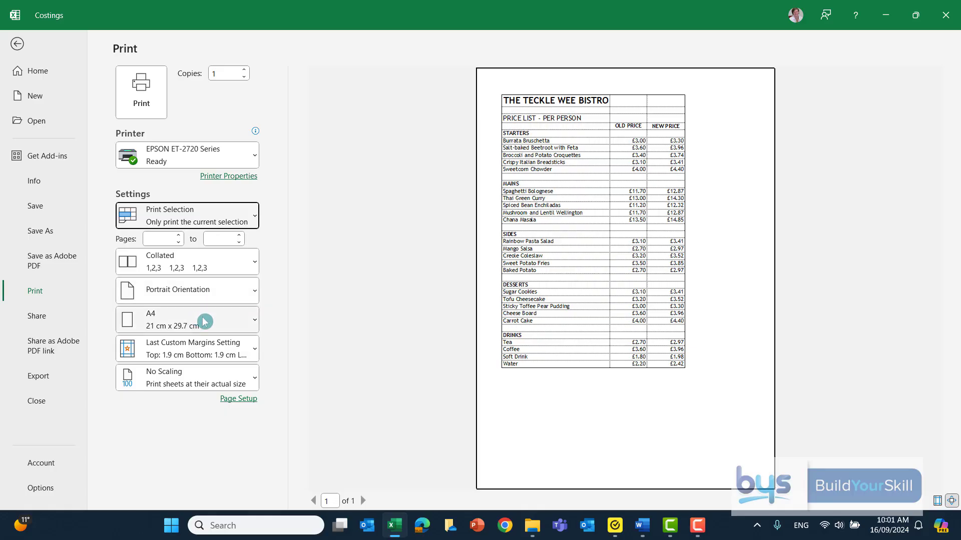
# Turn on gridline printing in Page Setup's Sheet options.
pyautogui.click(243, 401)
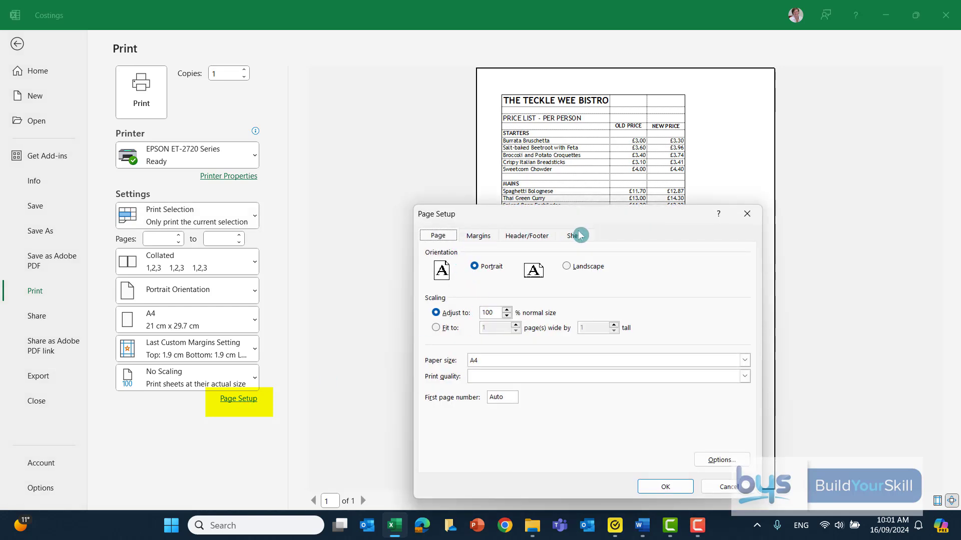
pyautogui.click(575, 236)
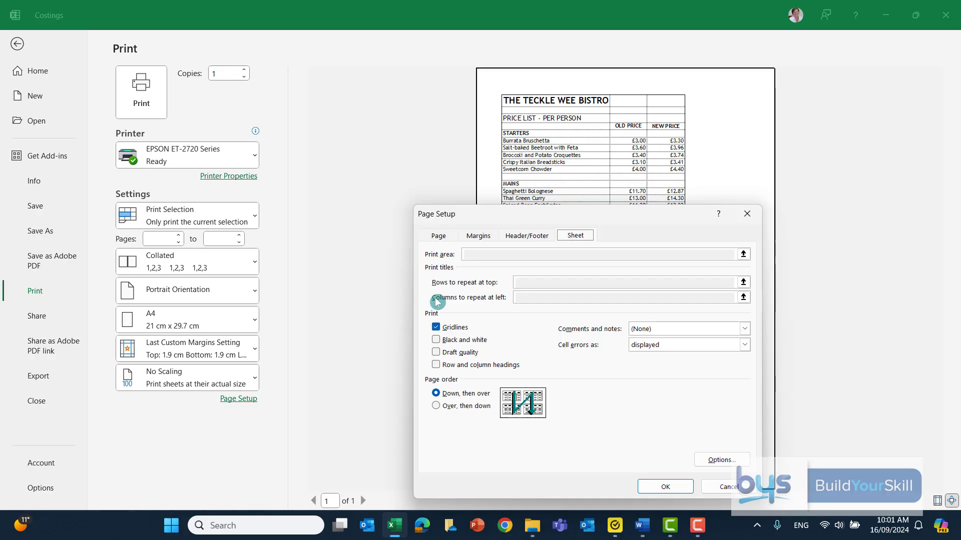
pyautogui.click(648, 486)
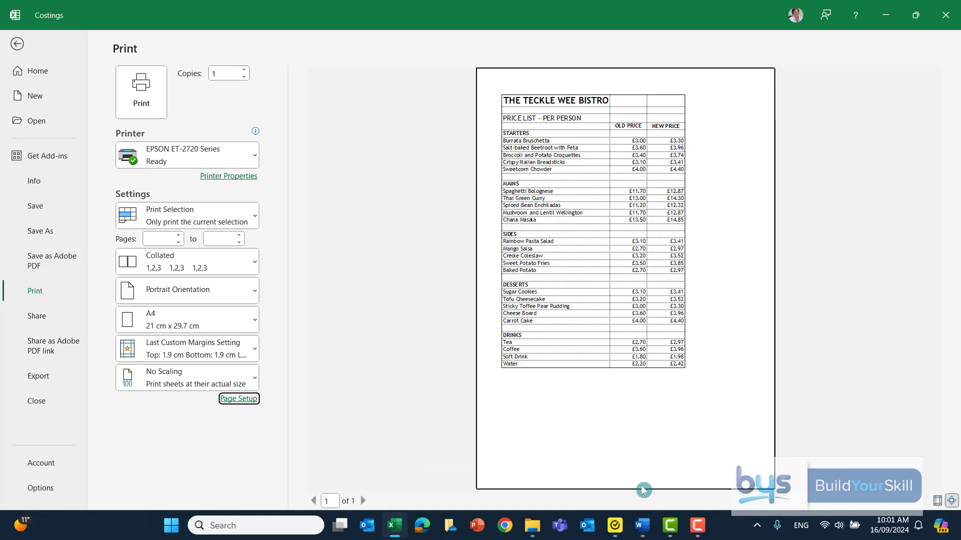
# Leave the print view and show formulas in the cells with Ctrl+`.
pyautogui.press('Escape')
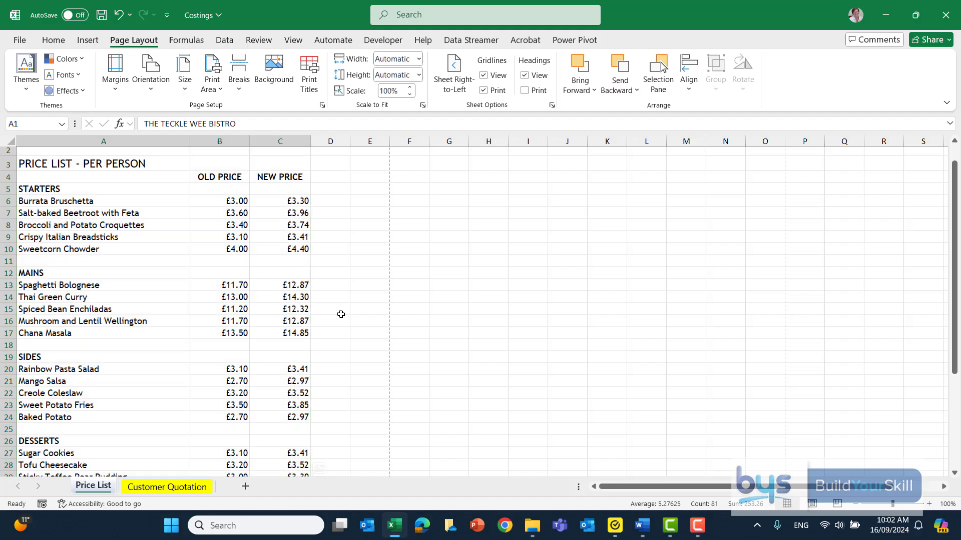
pyautogui.hotkey('ctrl', '`')
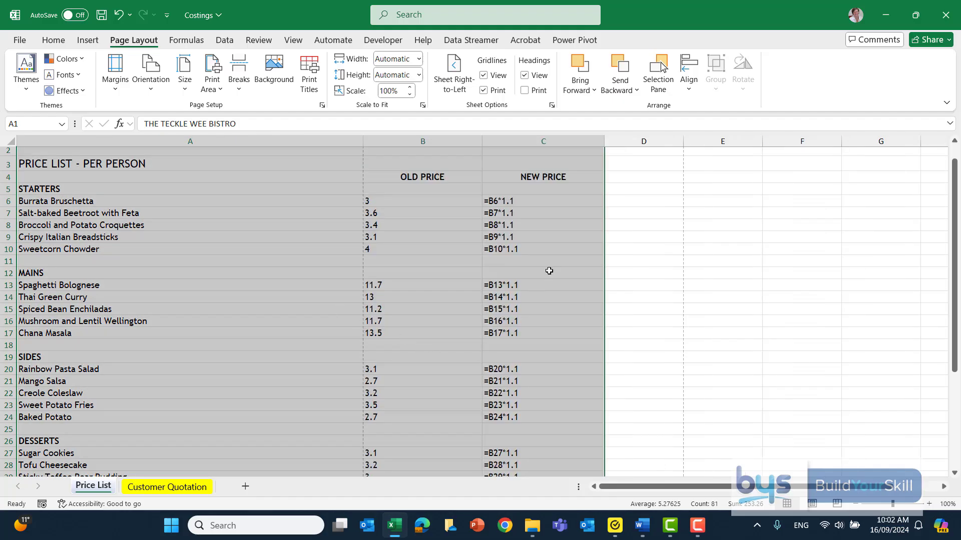
pyautogui.scroll(-2, 600, 262)
pyautogui.scroll(3, 599, 262)
# Narrow columns A, B and C to fit the formula view.
pyautogui.moveTo(362, 141); pyautogui.dragTo(172, 145)
pyautogui.moveTo(290, 142); pyautogui.dragTo(268, 142)
pyautogui.moveTo(390, 142); pyautogui.dragTo(363, 150)
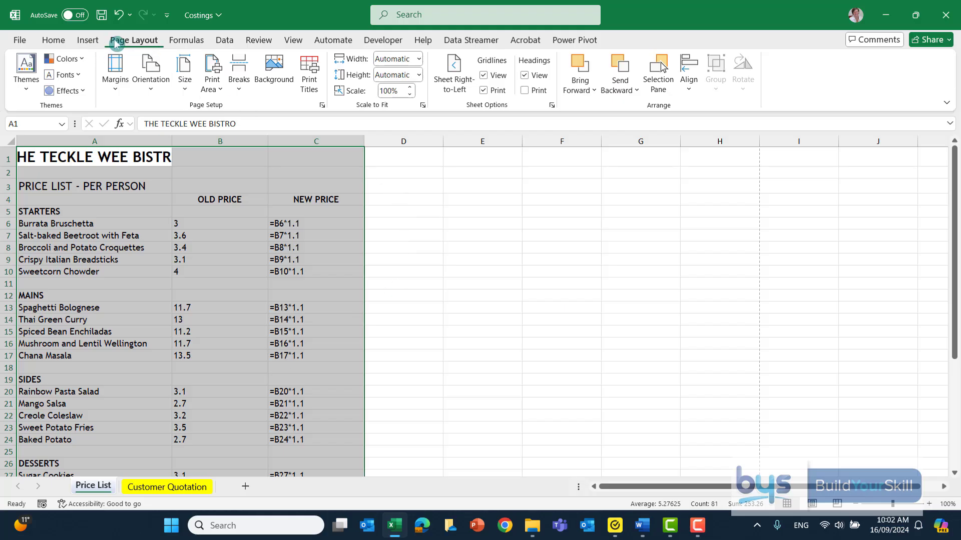
# Turn on printing of row and column headings and preview the formula sheet.
pyautogui.click(210, 100)
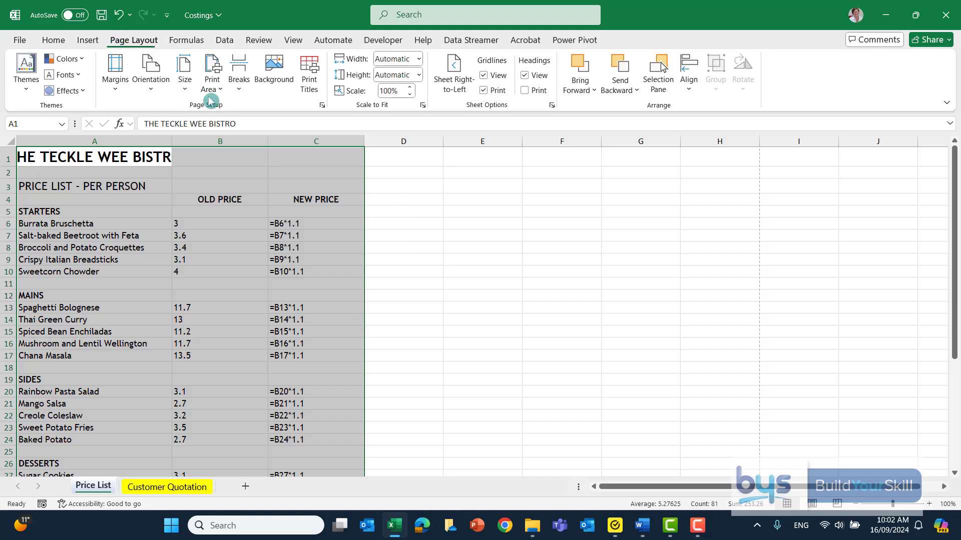
pyautogui.click(525, 91)
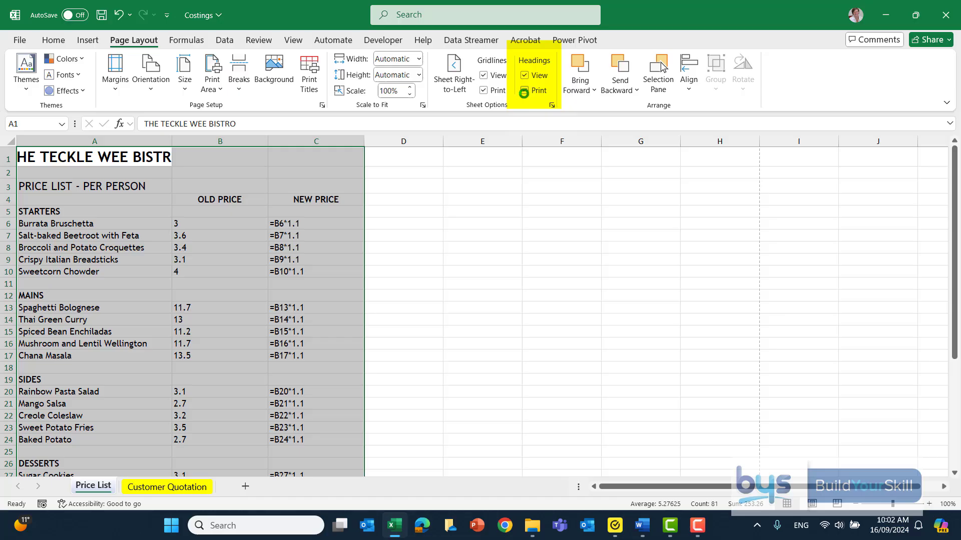
pyautogui.click(19, 44)
pyautogui.click(39, 294)
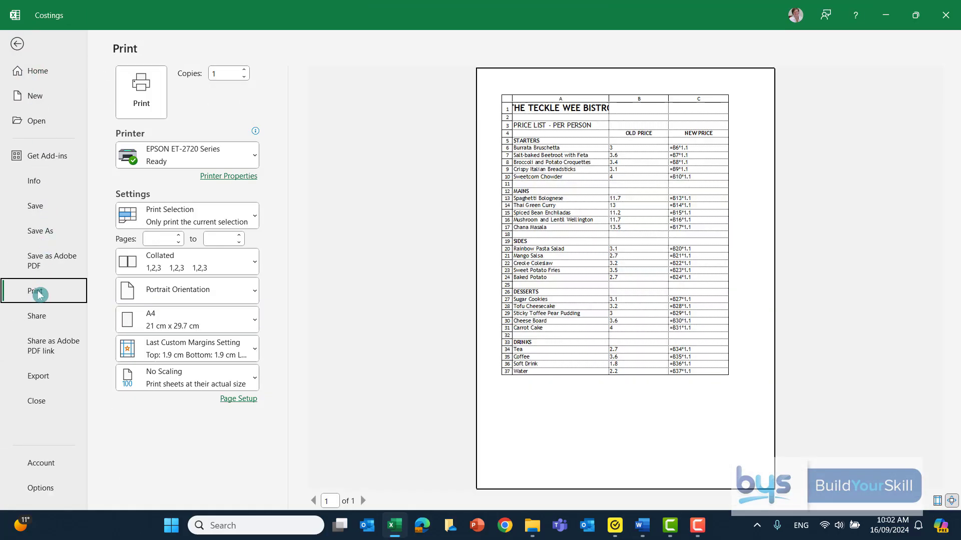